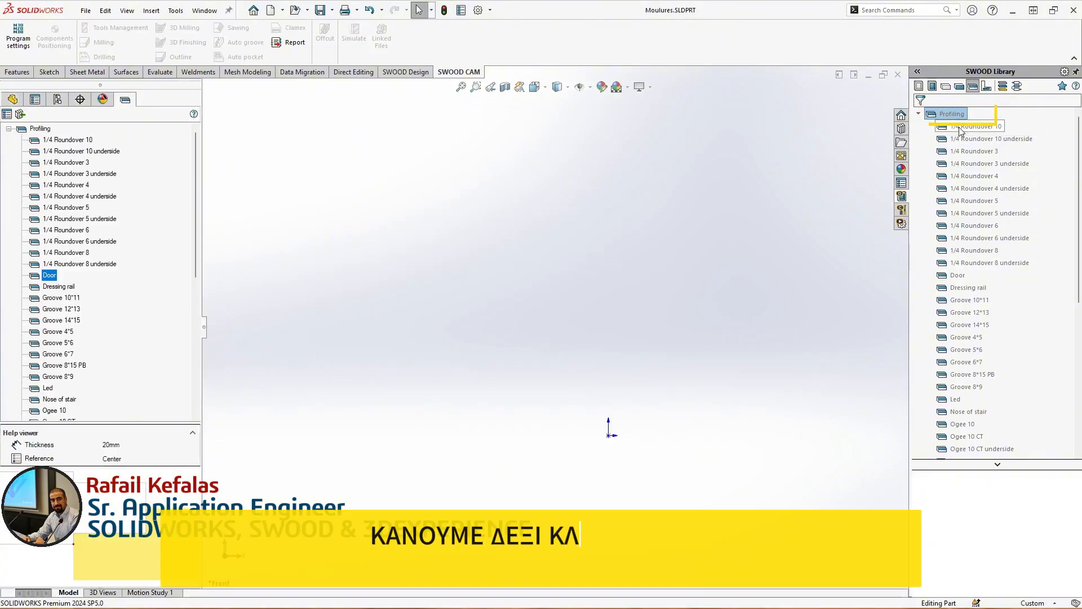
Examine the existing Profiling library shapes, such as 1/4 Roundover, Door and Ogee, and their underlying sketches in the part
left_click(52, 141)
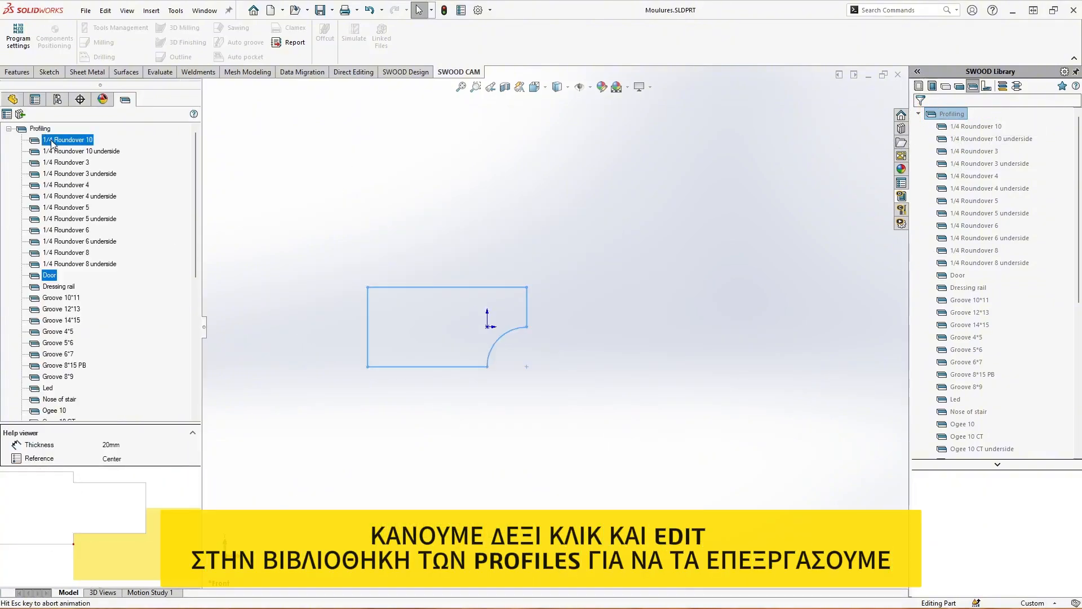
left_click(47, 276)
scroll(62, 299, "down", 3)
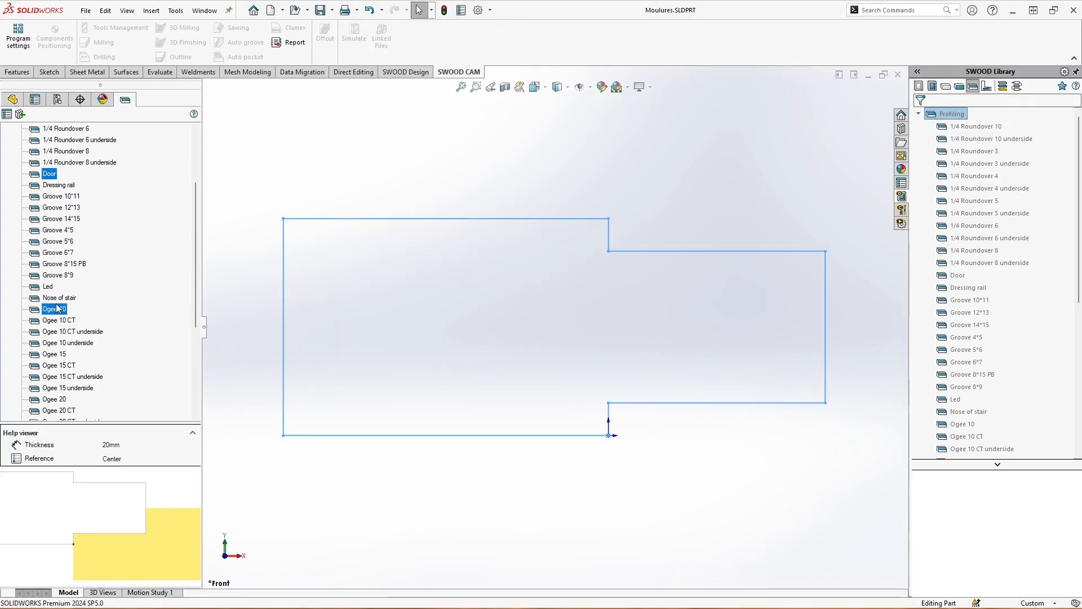
scroll(59, 316, "down", 1)
left_click(62, 343)
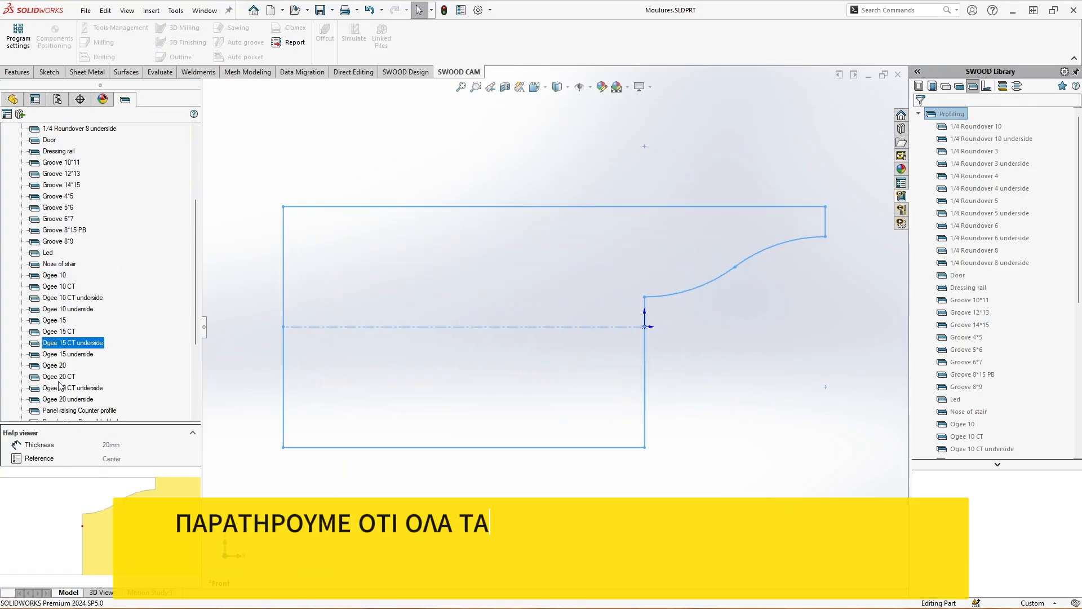
left_click(59, 376)
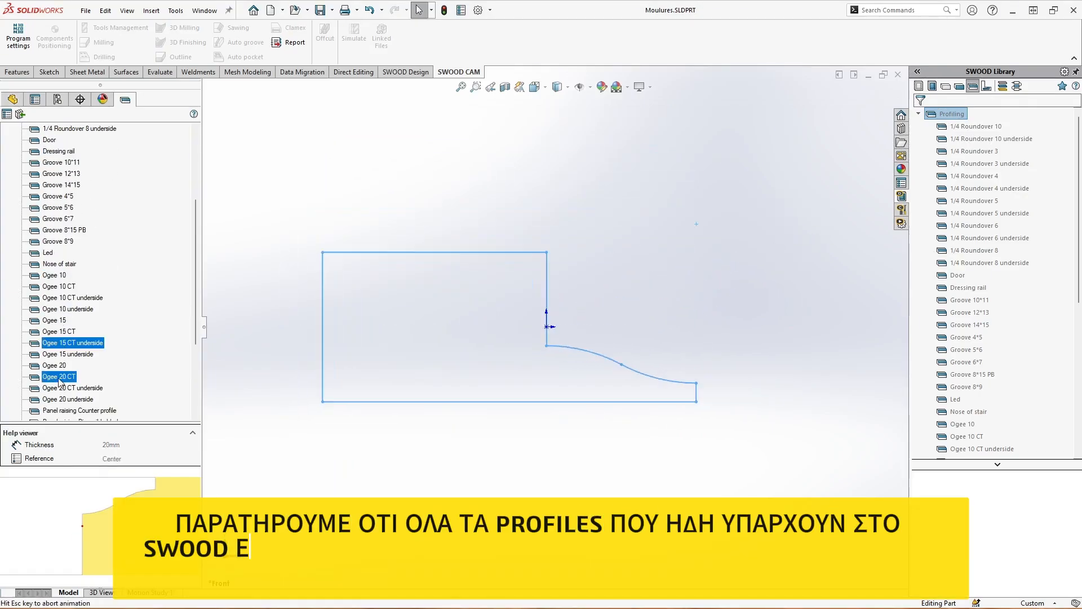
left_click(13, 100)
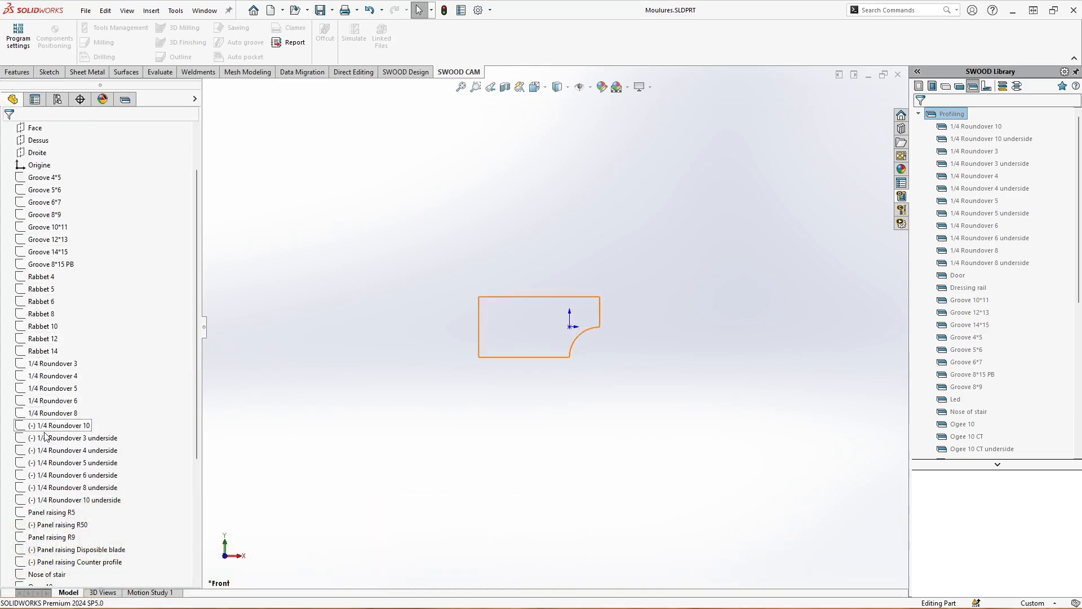
scroll(48, 508, "down", 2)
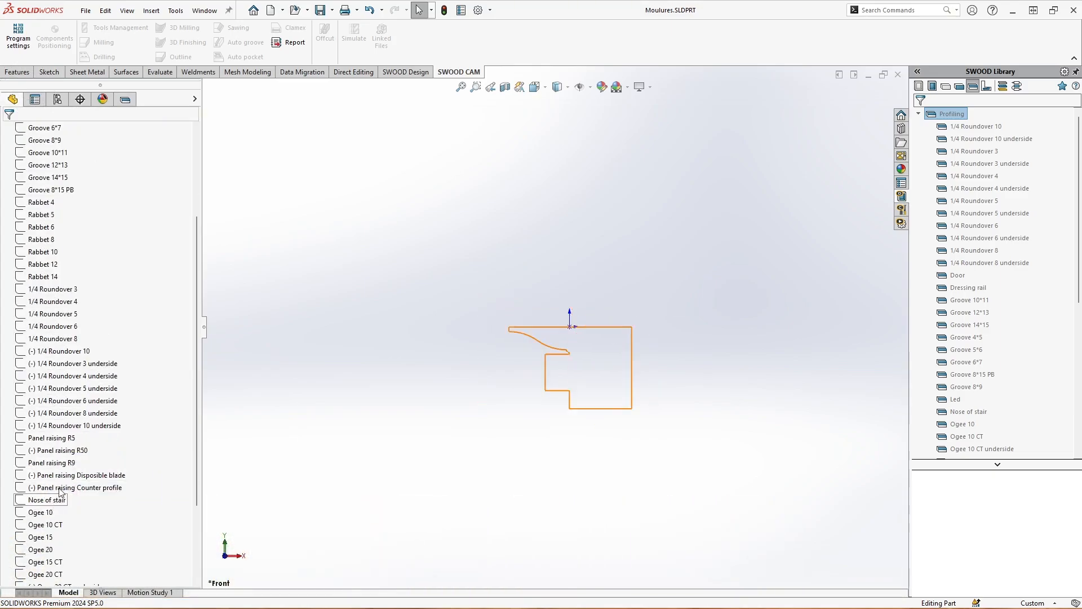
scroll(53, 496, "down", 2)
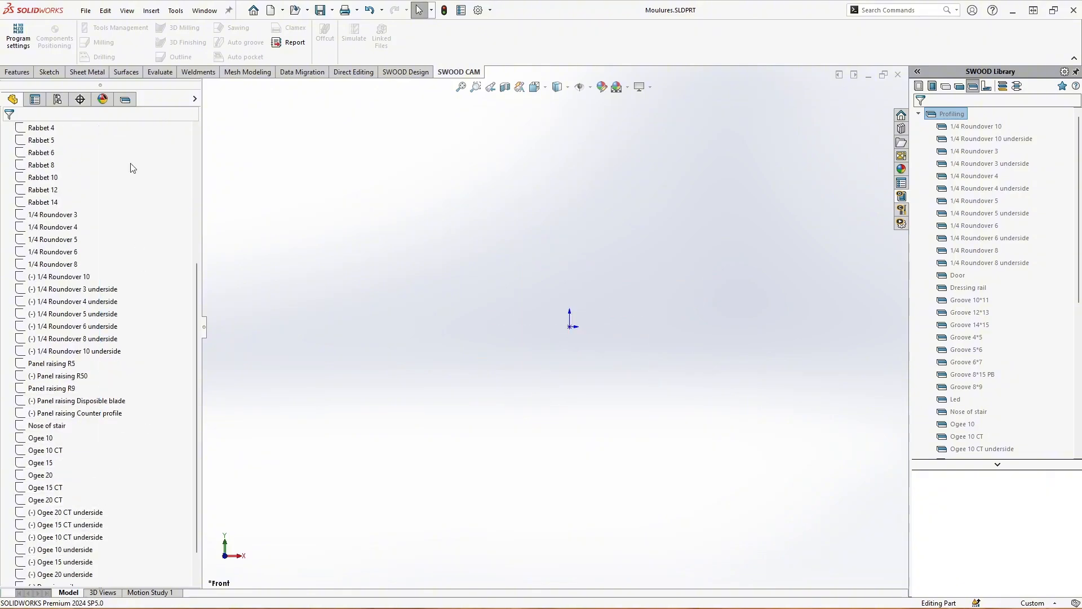
Create a new profile sketch in the Profiling library
left_click(126, 99)
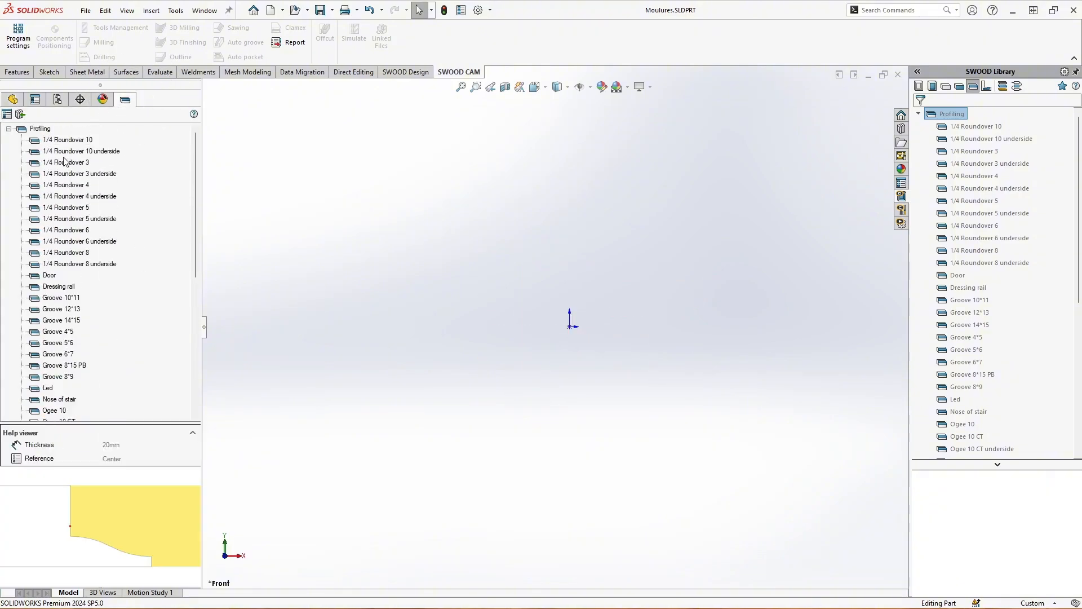
right_click(44, 130)
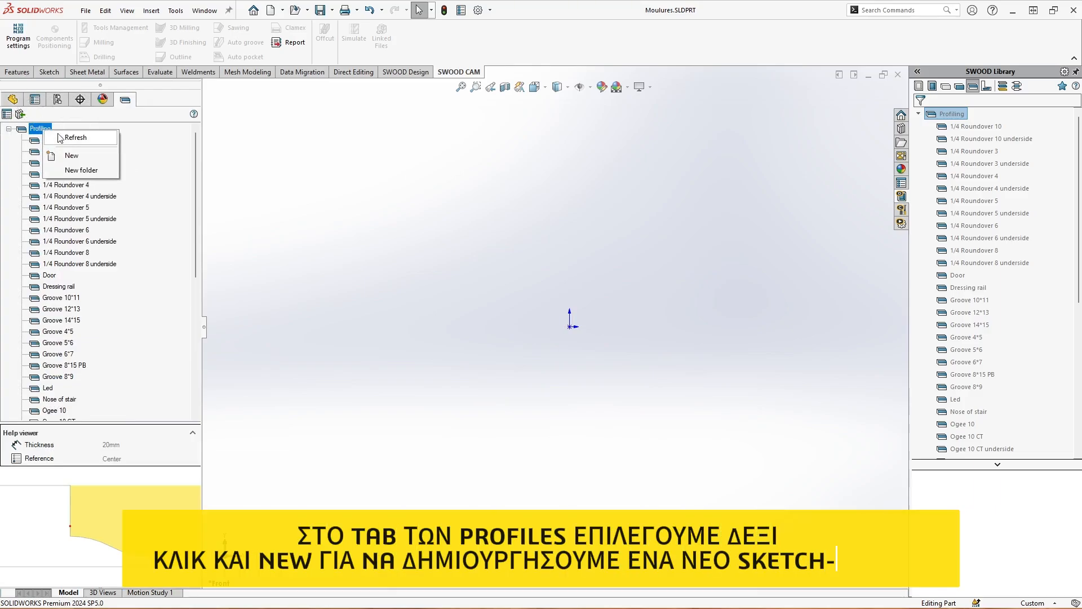
left_click(73, 159)
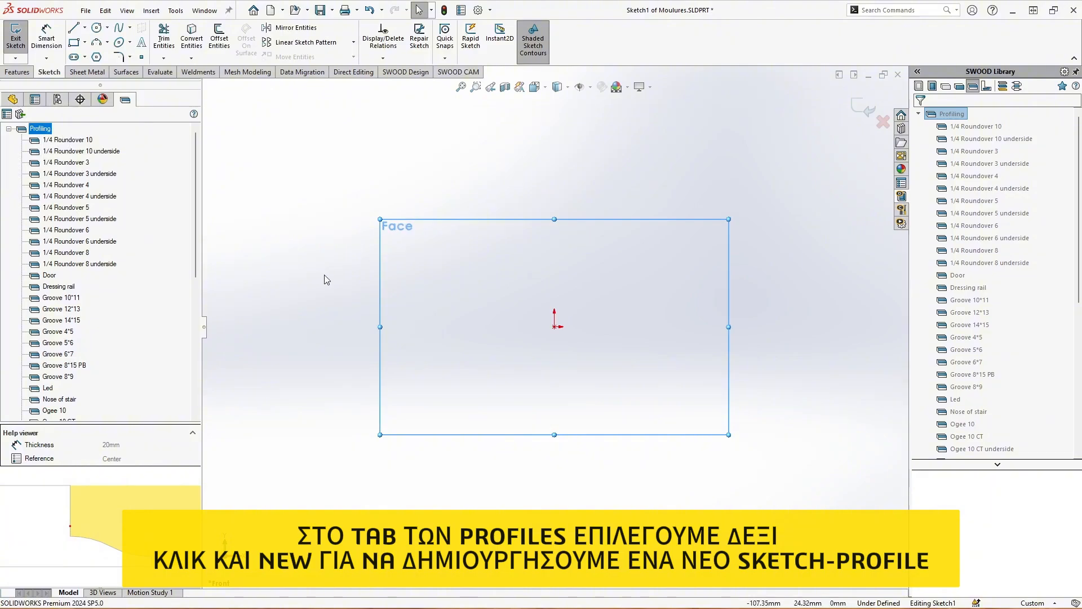
Sketch a closed profile about 39 mm tall with its upper-left corner at the origin, short end edges and a concave arc joining them
left_click(74, 28)
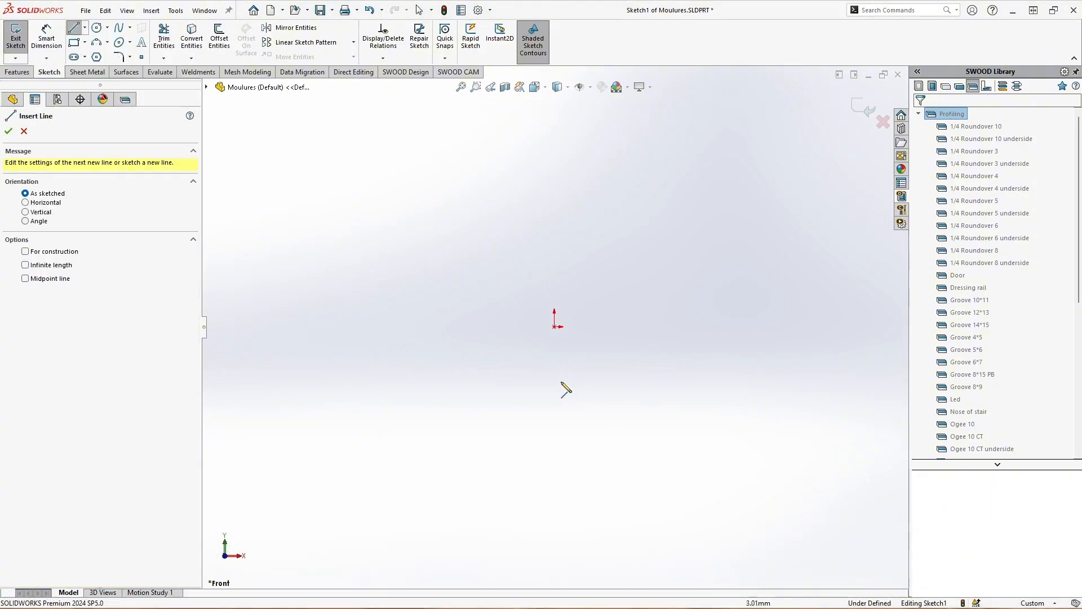
left_click(554, 412)
left_click(554, 327)
left_click(650, 327)
left_click(650, 351)
key("Escape")
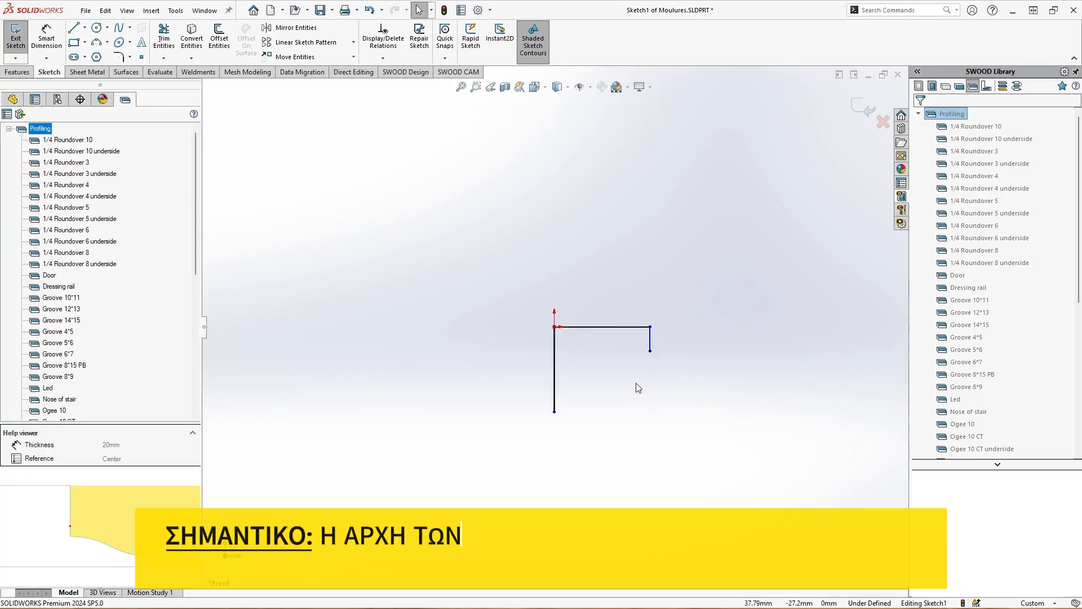
key("l")
left_click(554, 412)
left_click(582, 412)
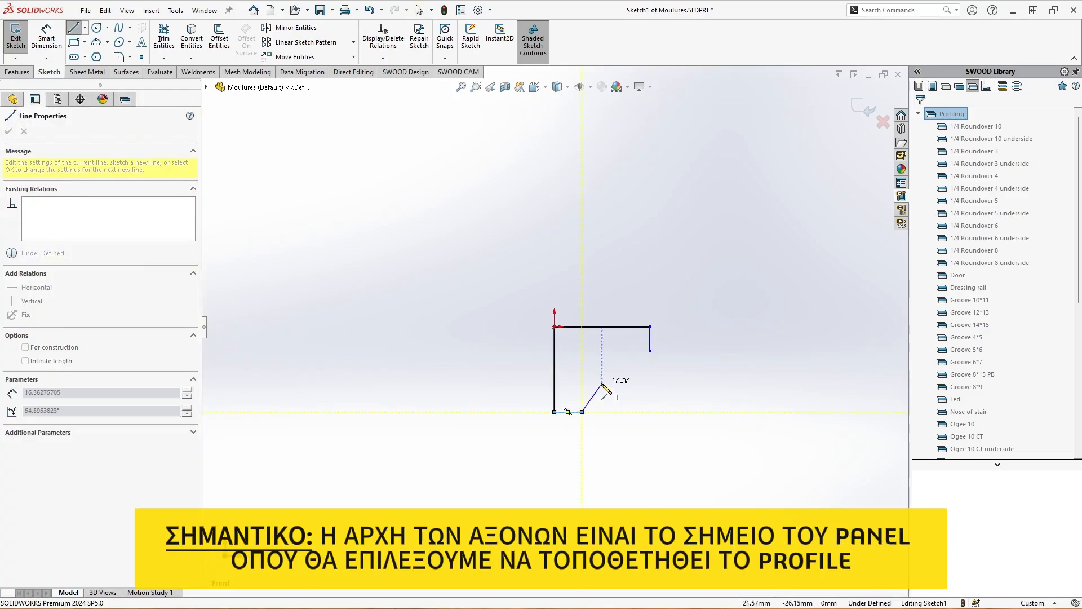
left_click(650, 351)
key("Escape")
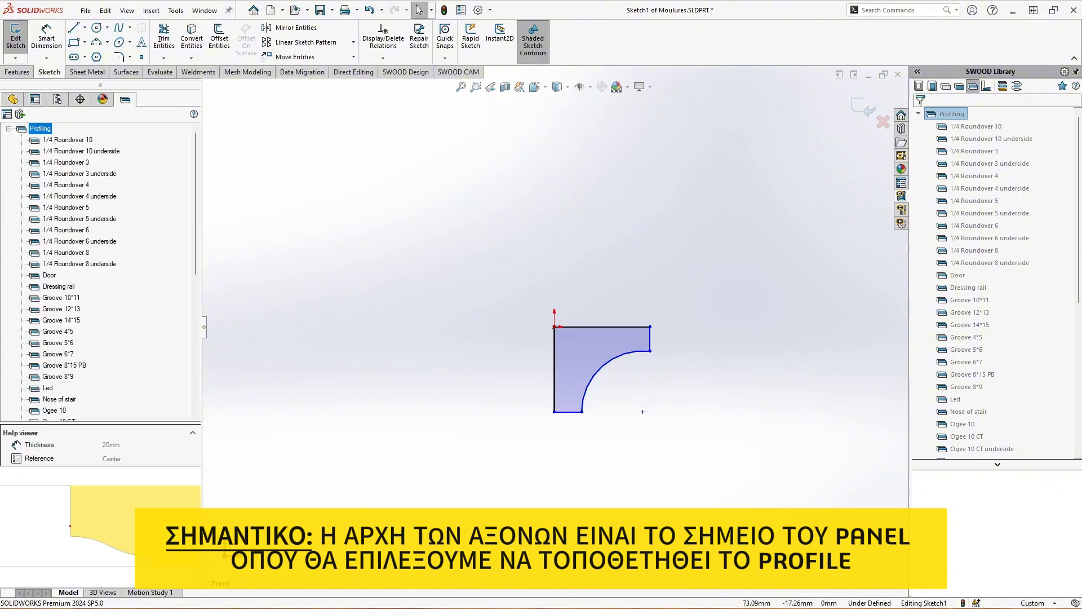
Dimension the profile's vertical left edge to 10 mm and its horizontal upper edge to 12 mm
left_click(46, 35)
left_click(554, 367)
left_click(518, 356)
type("10")
key("Return")
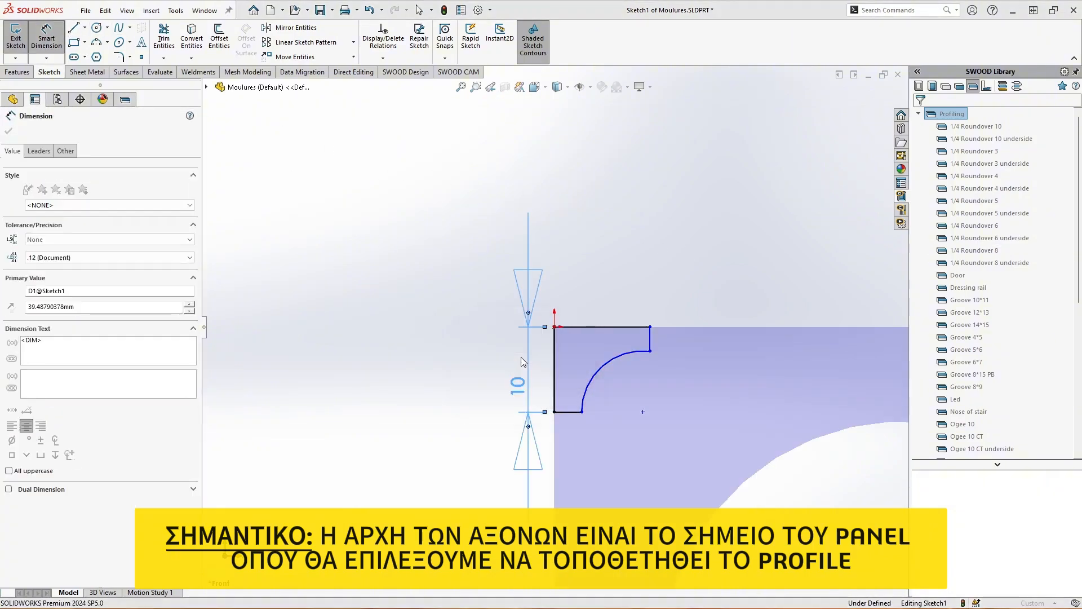
left_click(628, 328)
left_click(614, 302)
type("12")
key("Return")
Dimension the short right and lower edges to 3 mm each, and finish the sketch
left_click(655, 339)
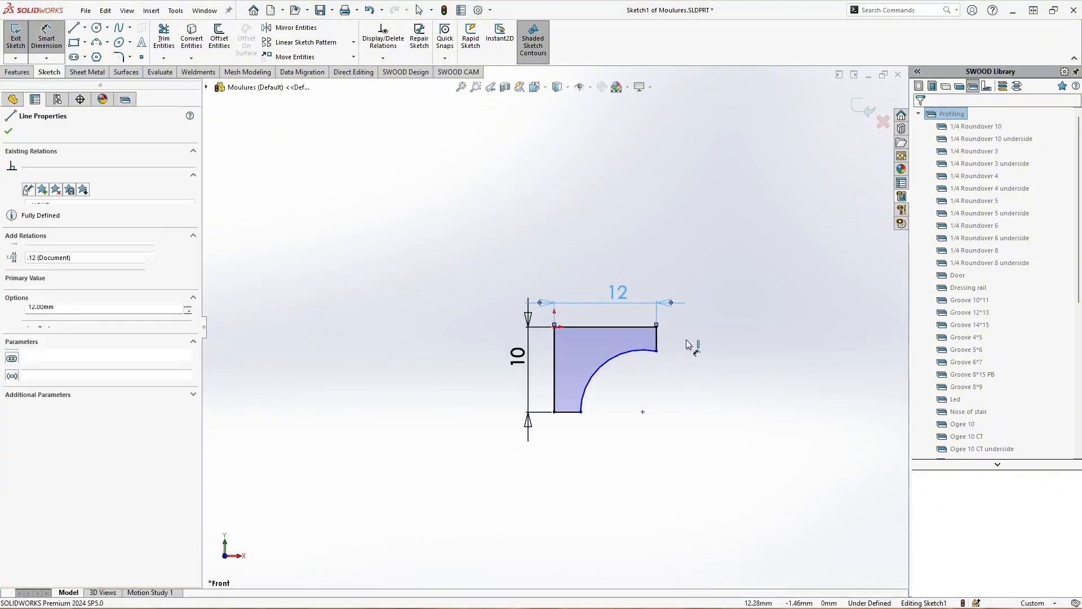
left_click(692, 341)
type("3")
key("Return")
left_click(568, 412)
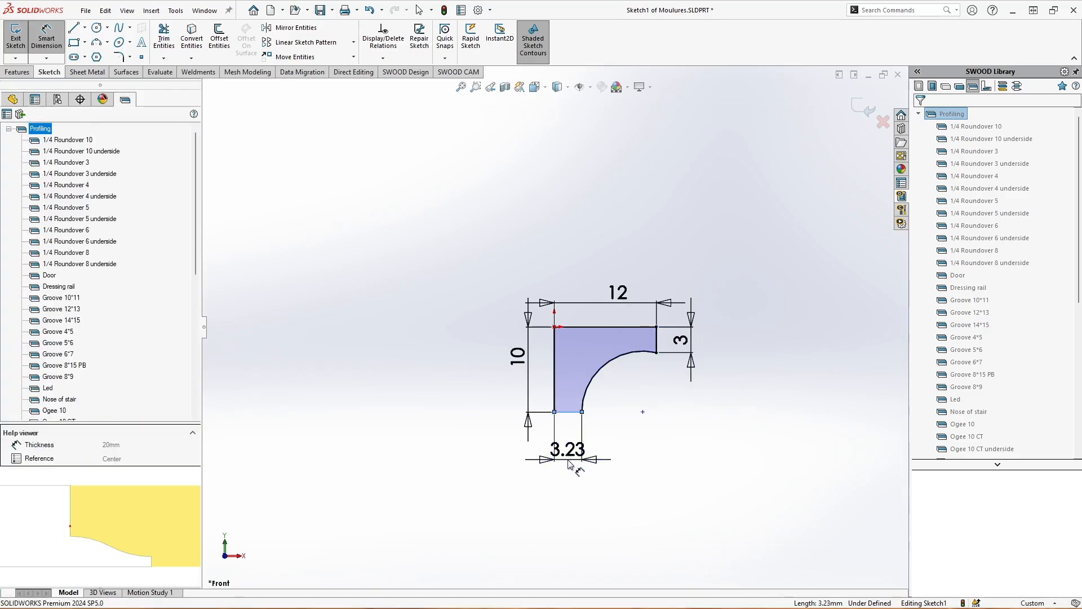
left_click(569, 463)
type("3")
key("Return")
key("Escape")
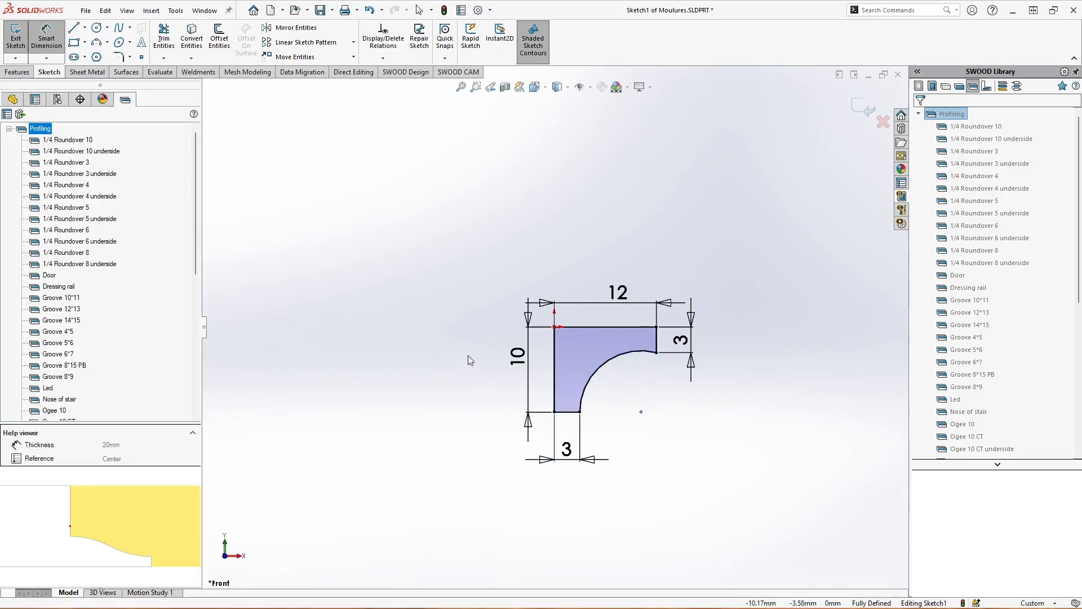
left_click(864, 108)
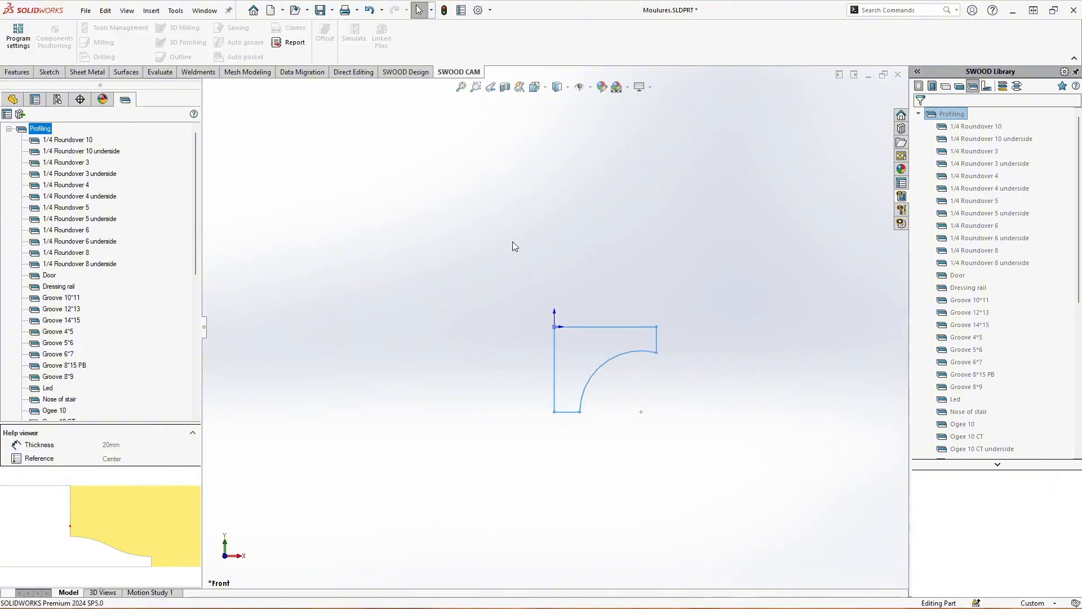
Rename the new sketch Door Profile and hide it
left_click(18, 100)
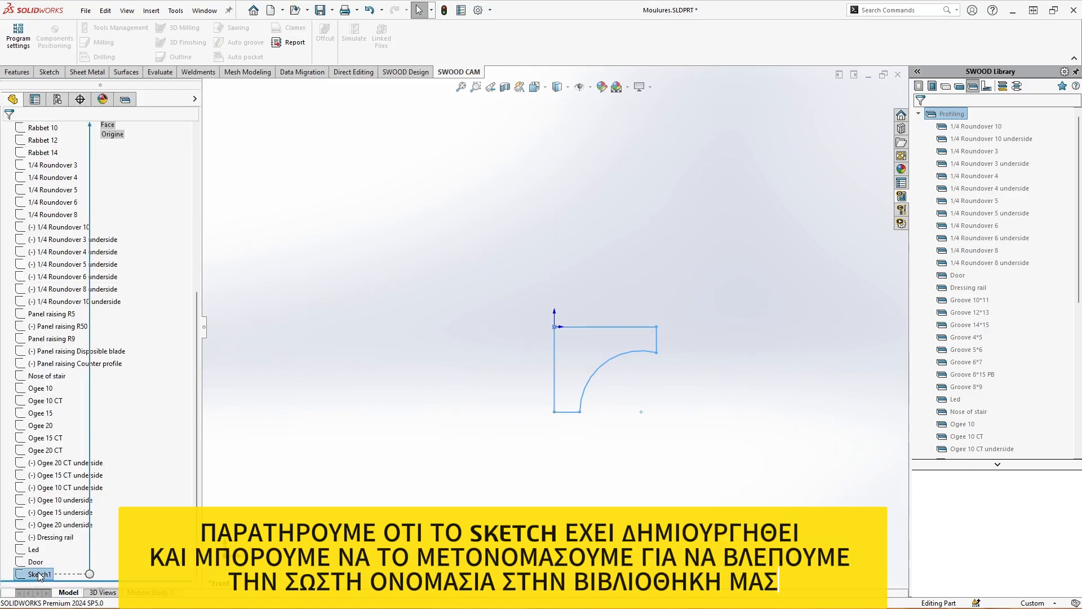
right_click(37, 575)
left_click(80, 559)
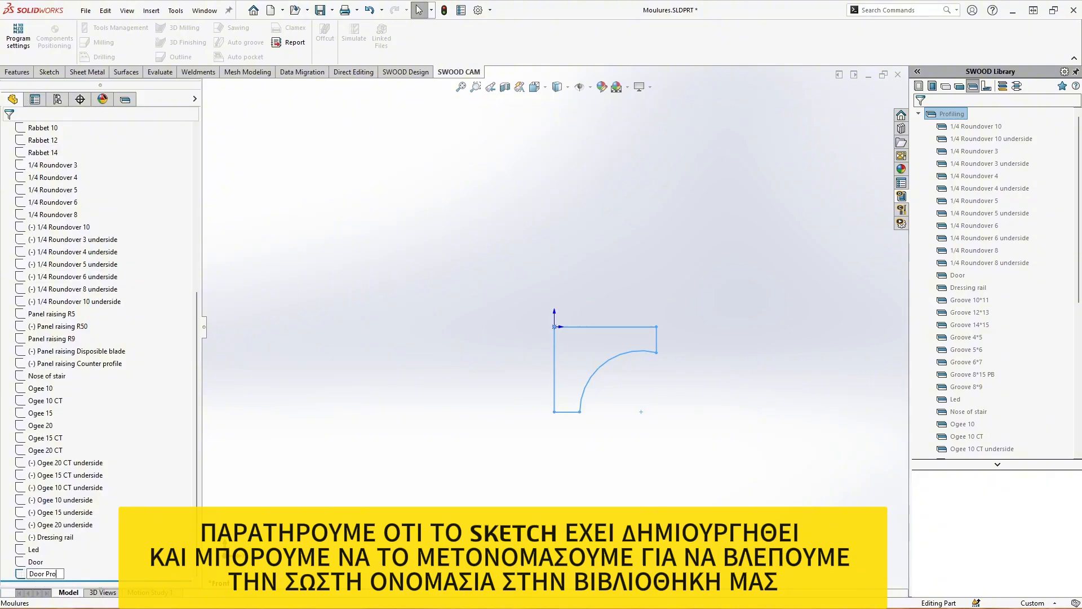
left_click(206, 448)
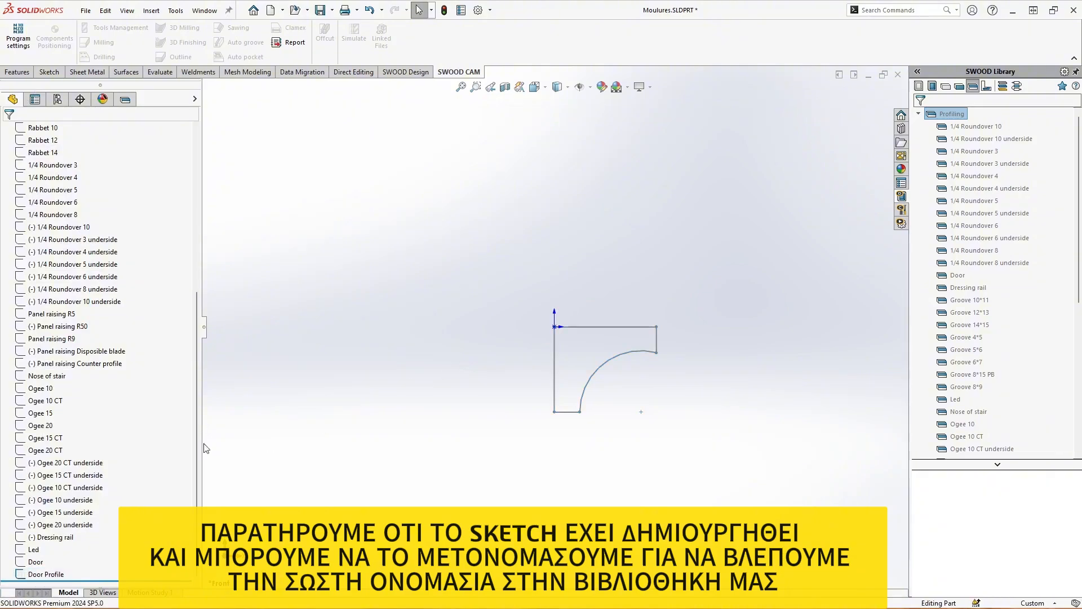
right_click(45, 574)
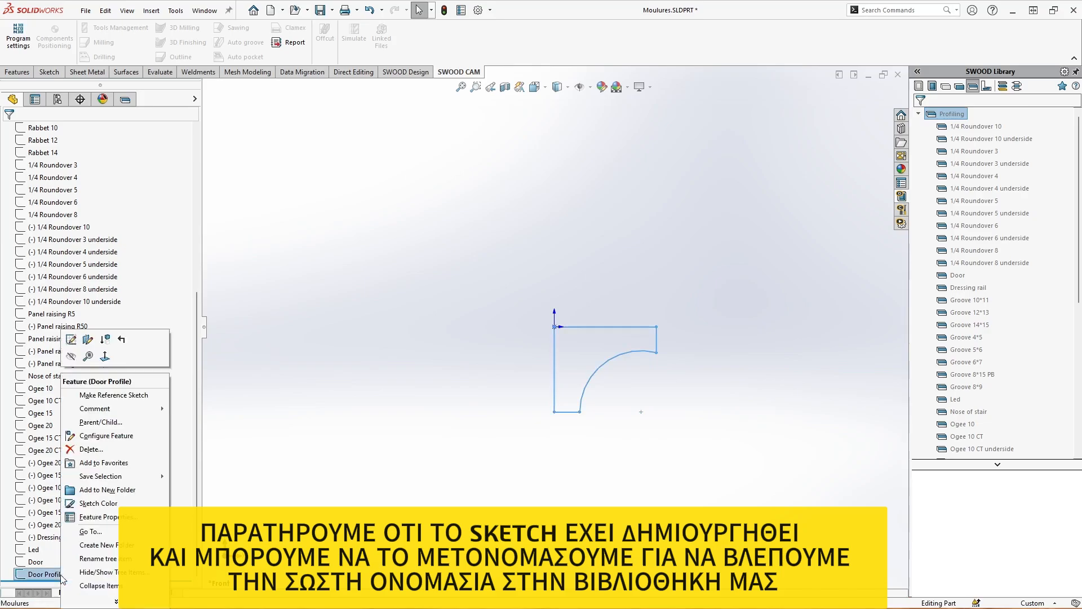
left_click(71, 359)
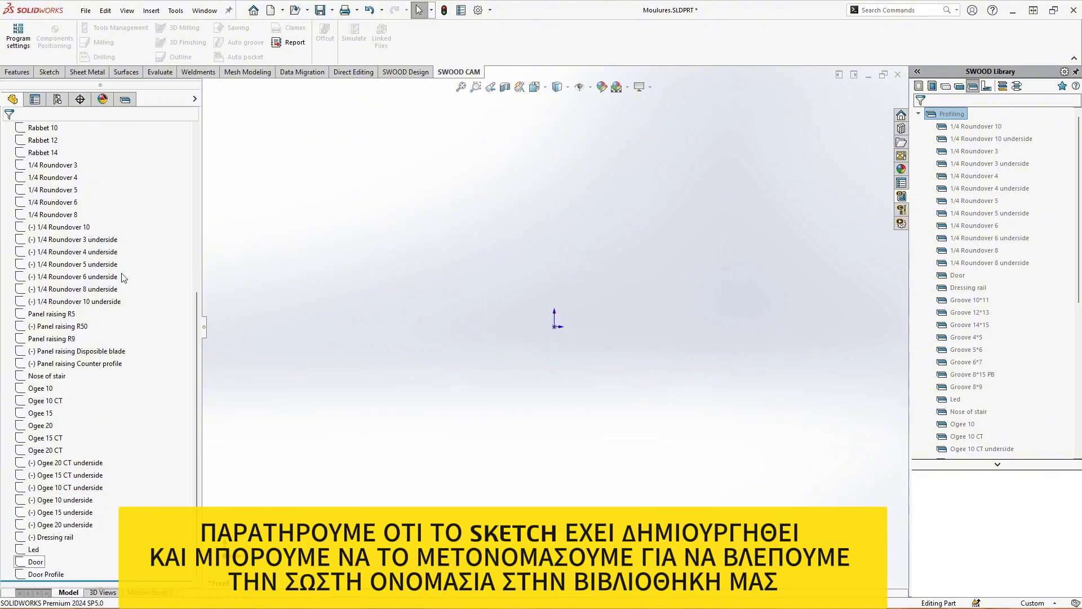
Preview the new profile at the end of the Profiling library list
left_click(126, 99)
scroll(115, 339, "down", 10)
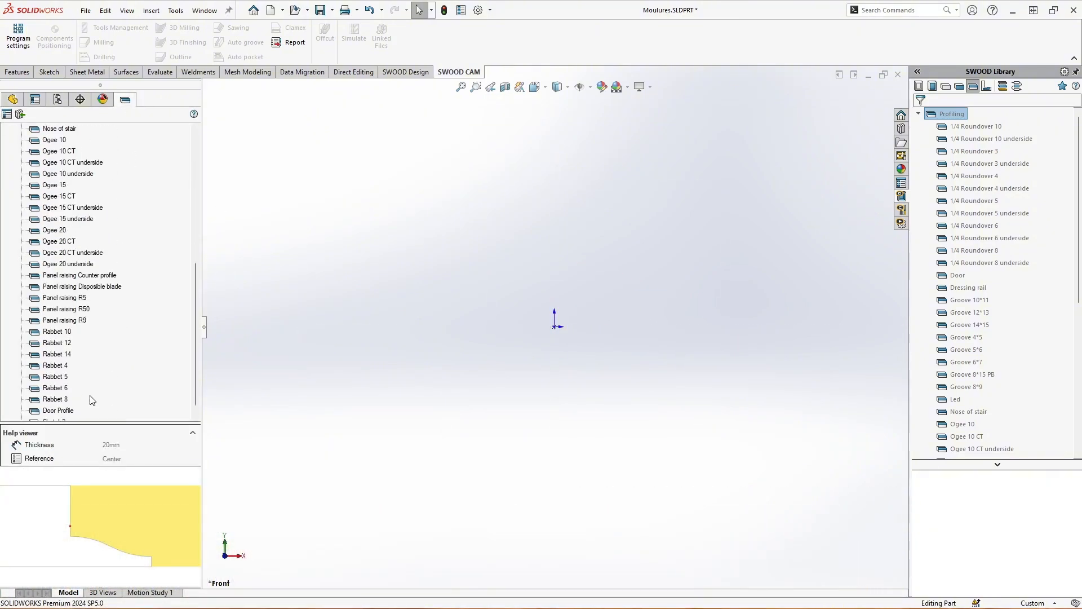
left_click(63, 411)
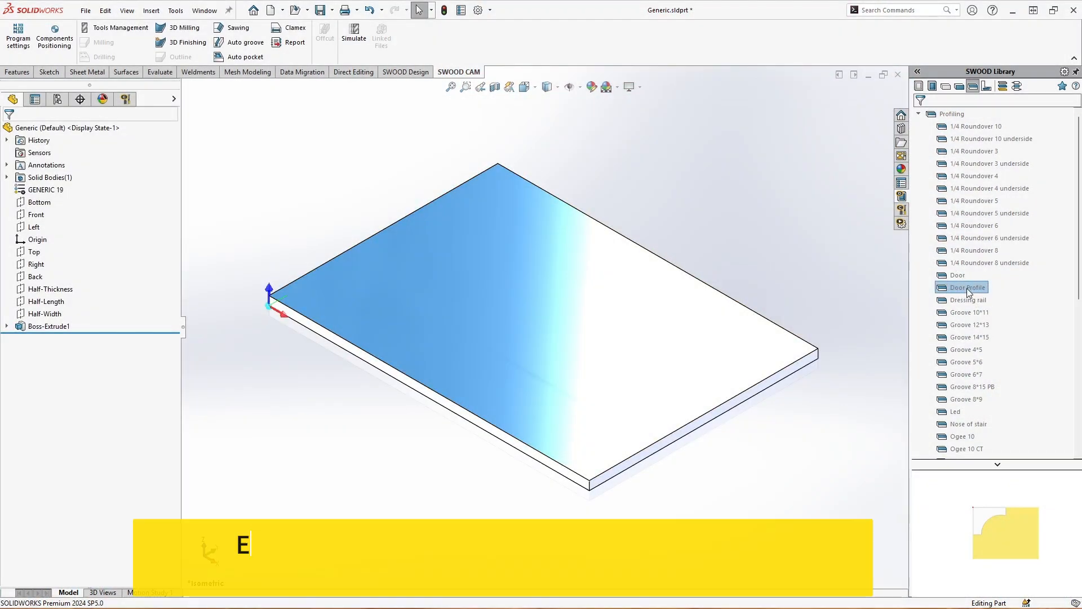
Place the Door Profile machining on the long upper edge of the panel in Generic.sldprt and check its section from the right view
mouse_move(968, 287)
left_mouse_down()
mouse_move(603, 432)
mouse_move(566, 469)
left_mouse_up()
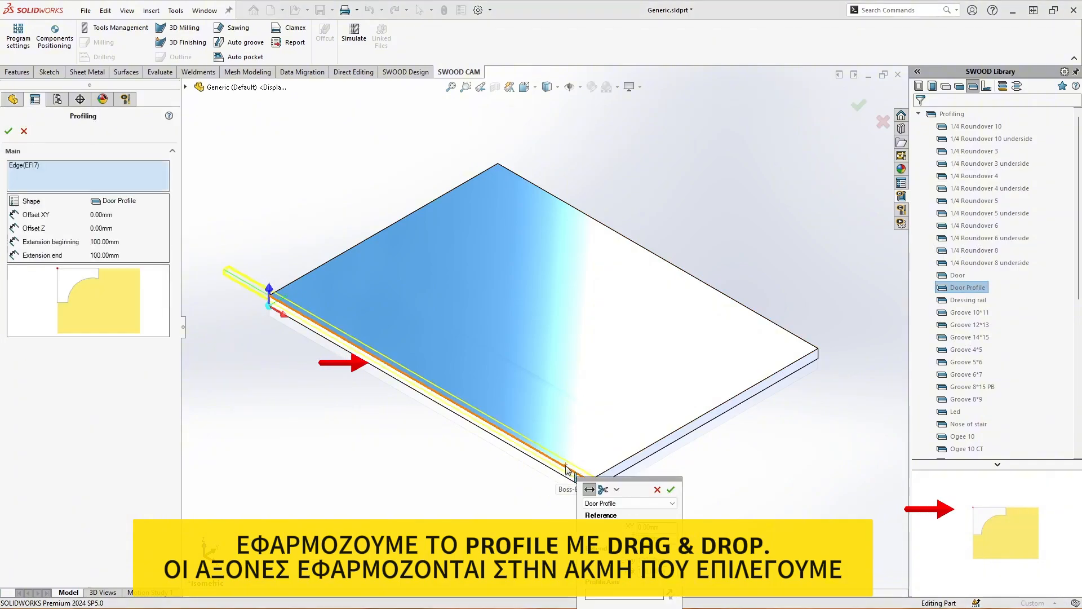
middle_click_drag(614, 365, 479, 342)
key("space")
left_click(428, 409)
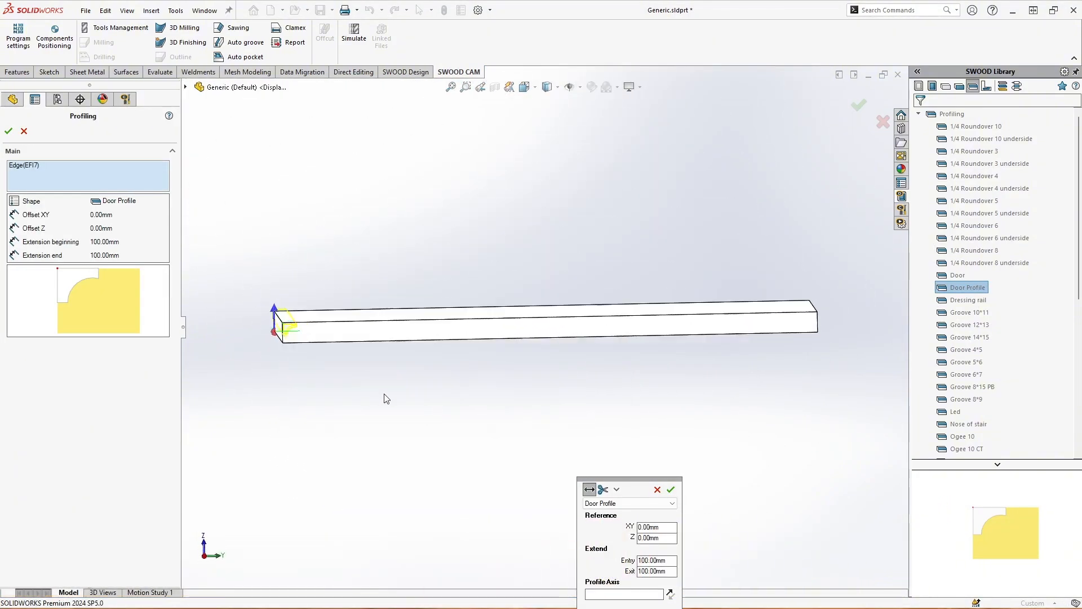
scroll(282, 332, "down", 2)
scroll(333, 314, "down", 6)
scroll(451, 378, "up", 3)
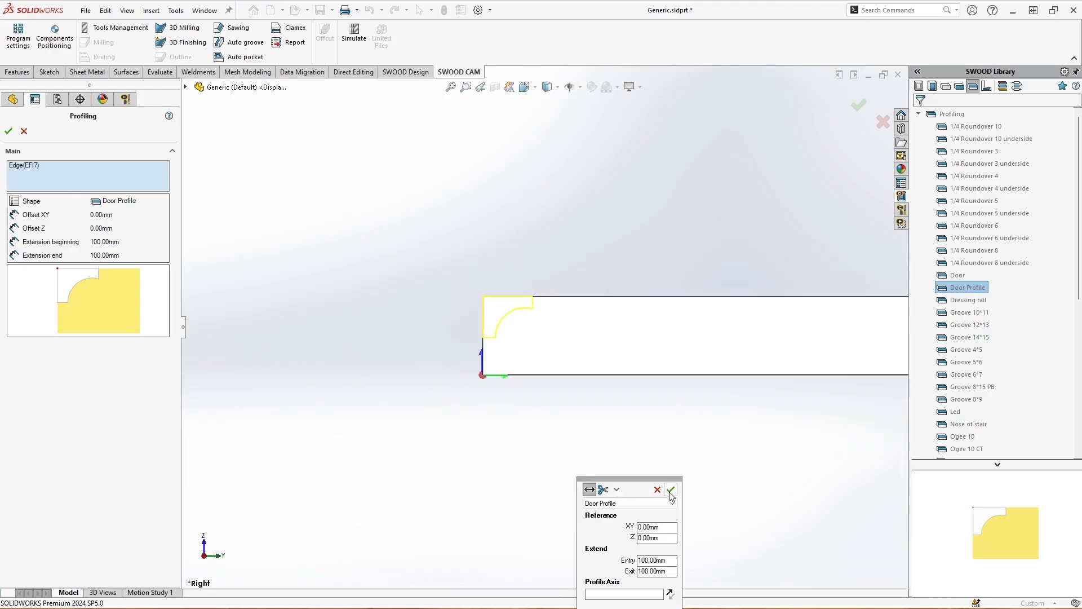
Set the entry extension of the Door Profile machining to 50 mm and inspect the toolpath ends along the panel edge
middle_click_drag(608, 437, 548, 417)
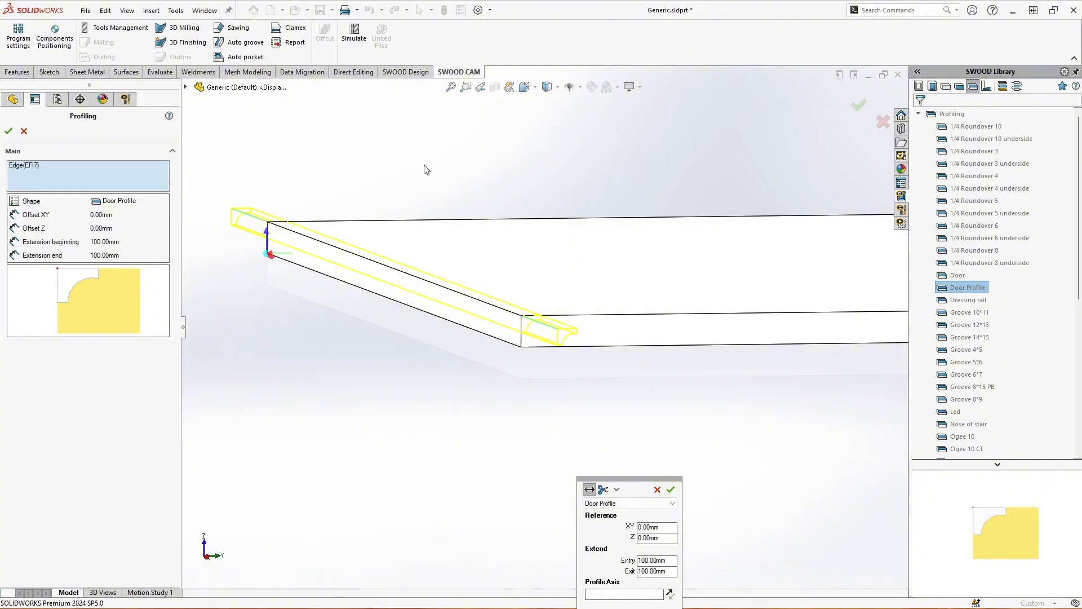
scroll(427, 170, "up", 2)
middle_click_drag(424, 172, 436, 225)
scroll(606, 344, "up", 4)
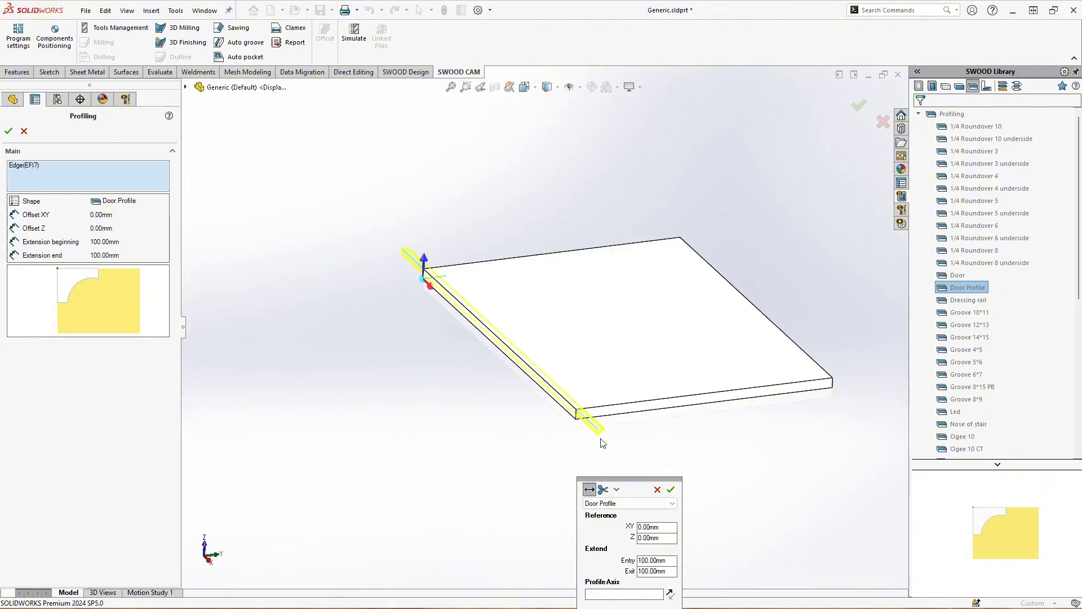
middle_click_drag(580, 465, 587, 462)
double_click(674, 563)
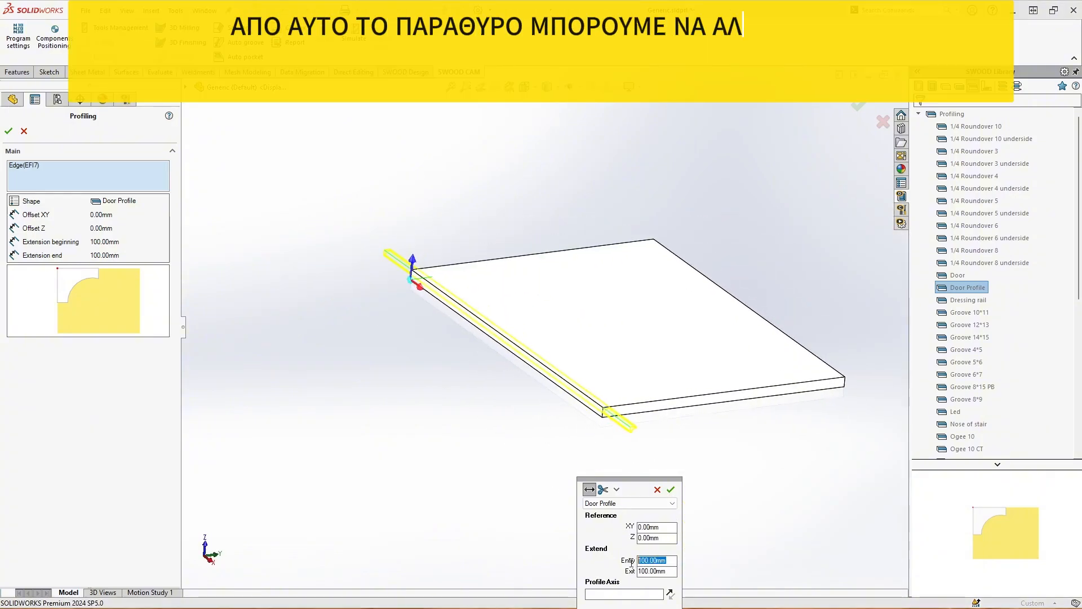
type("50")
scroll(606, 424, "down", 4)
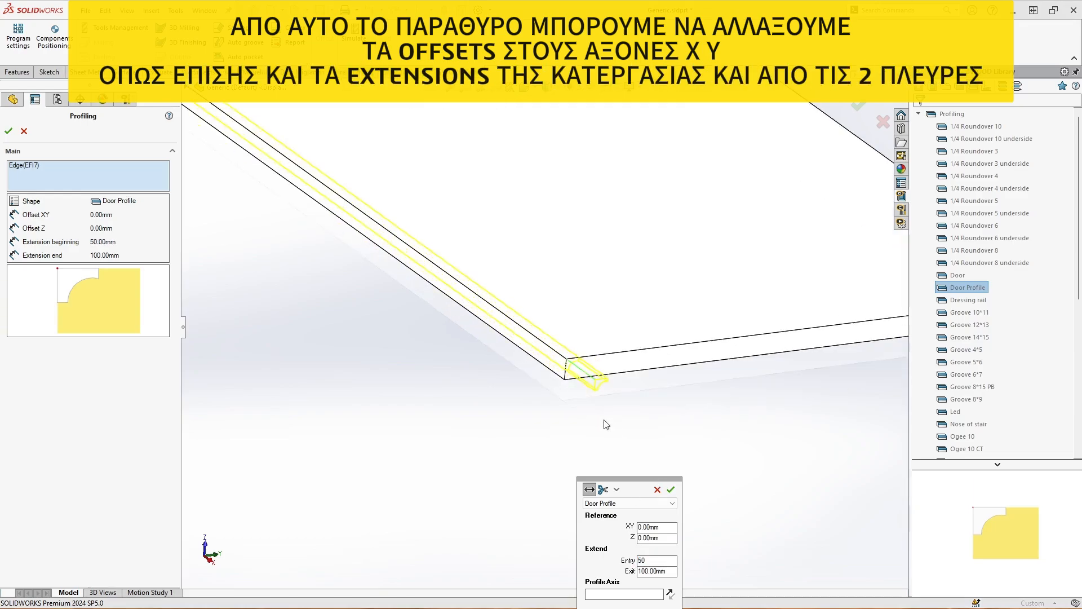
scroll(549, 341, "up", 3)
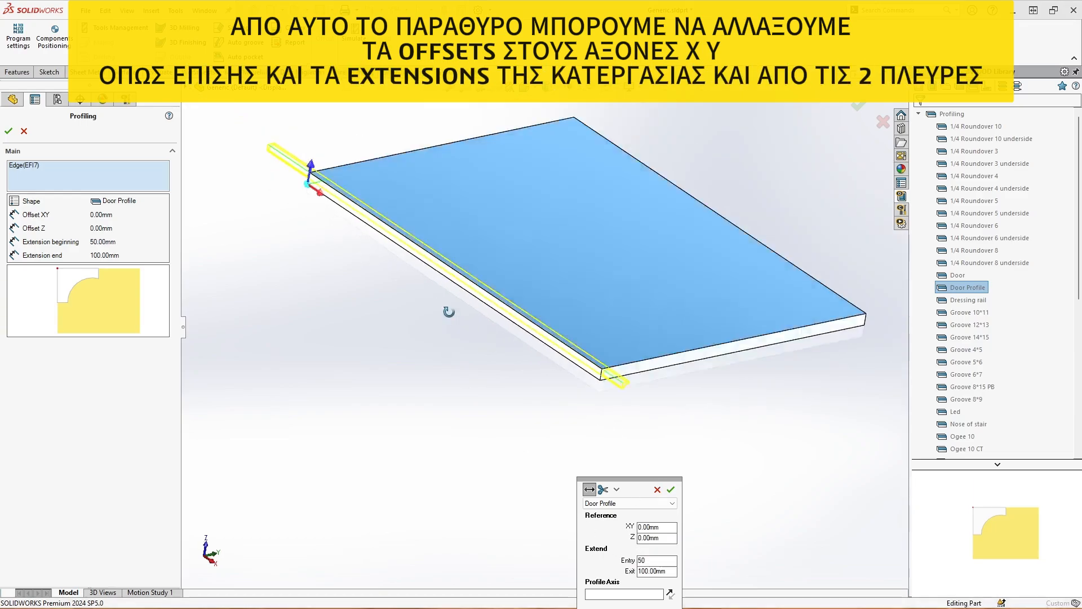
scroll(456, 348, "down", 2)
middle_click_drag(513, 375, 609, 253)
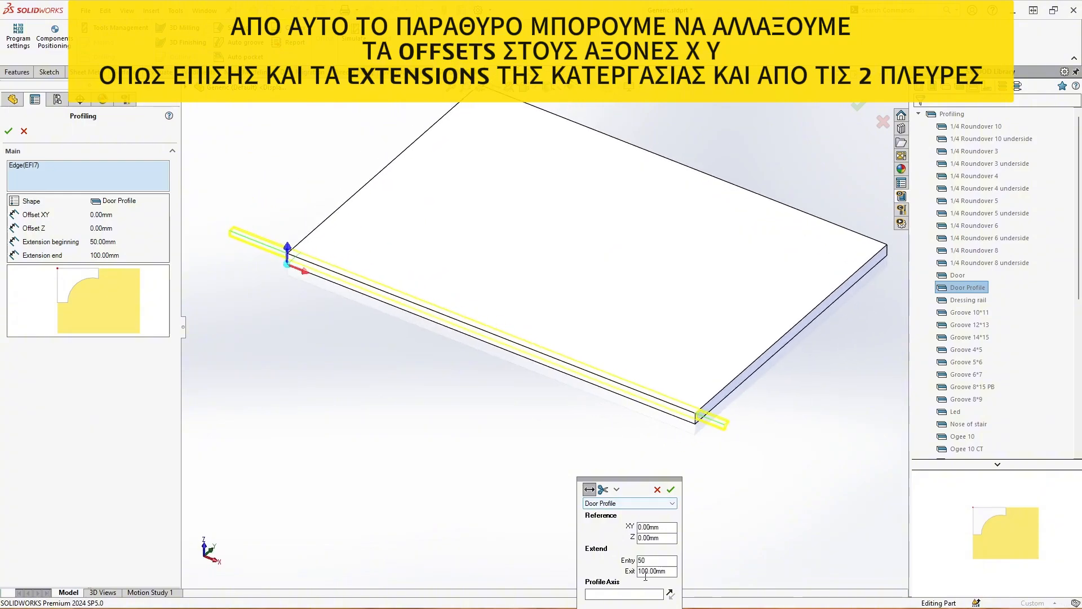
Set the exit extension of the Door Profile machining to 50 mm, try an XY offset of 50 mm, and reset that offset to 0
left_click_drag(664, 573, 607, 568)
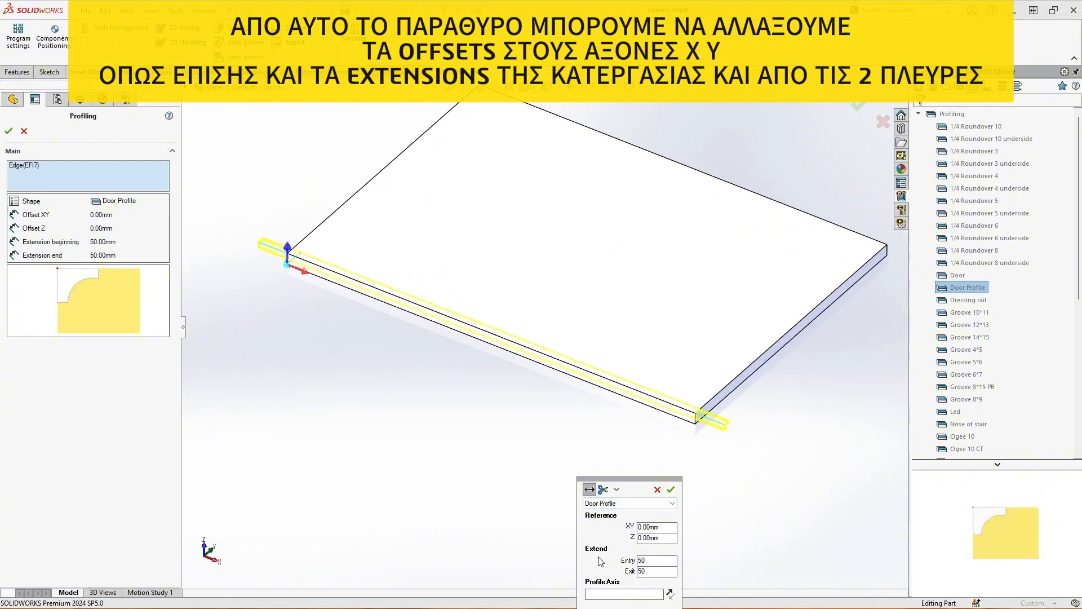
type("5")
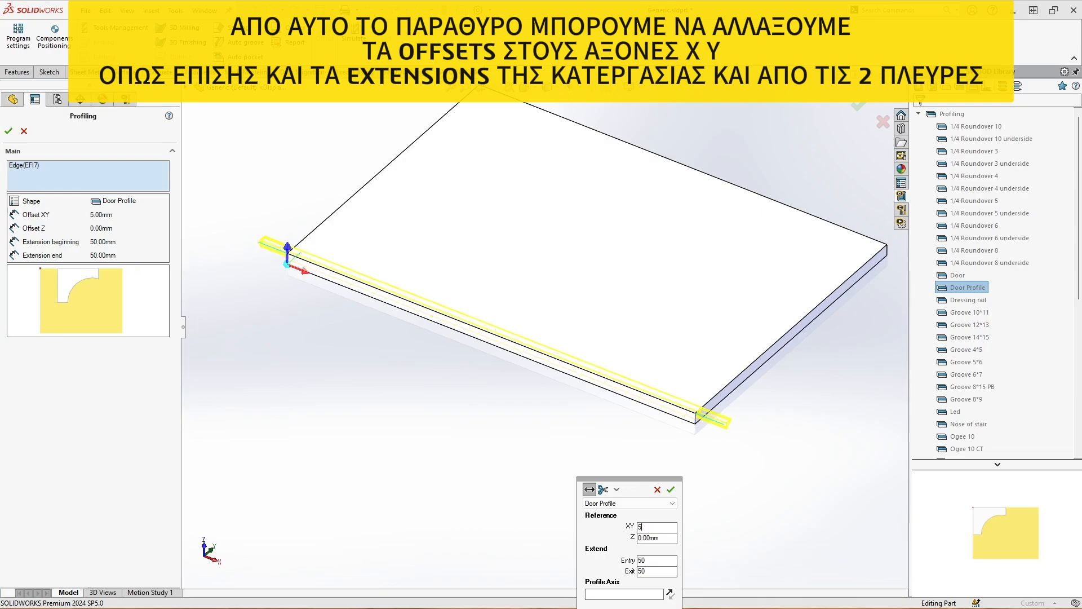
type("0")
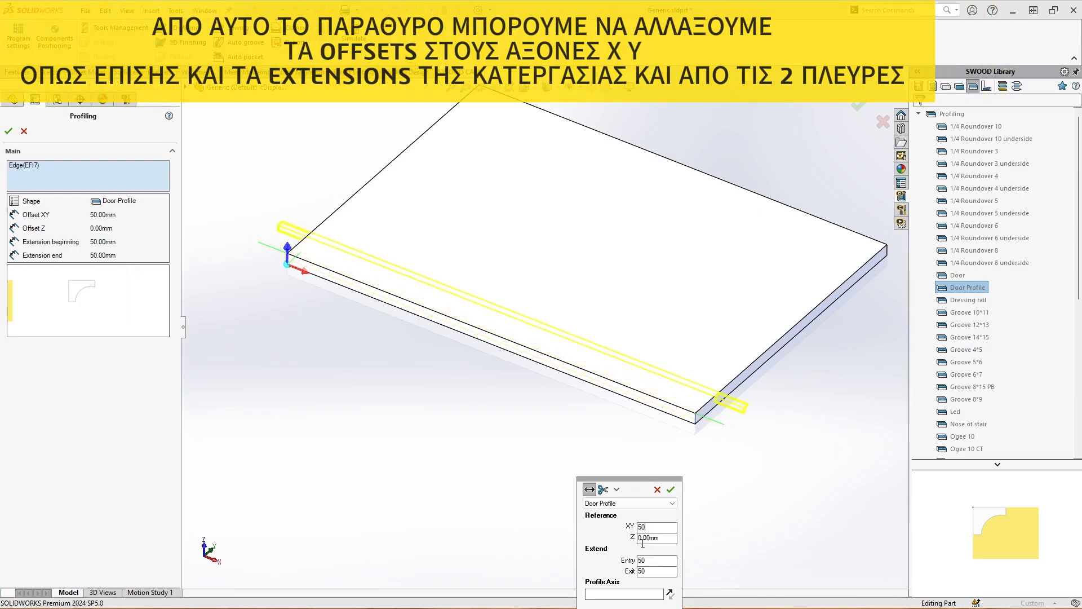
type("0")
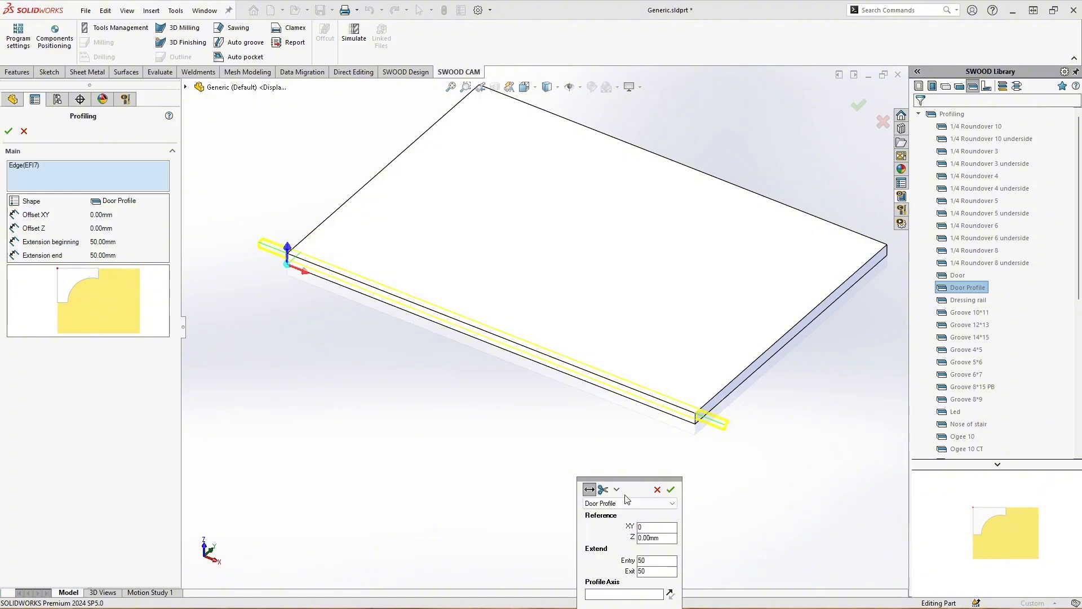
Apply the Door Profile machining to the panel edge and inspect the cut section at the panel corner in isometric view
left_click(673, 489)
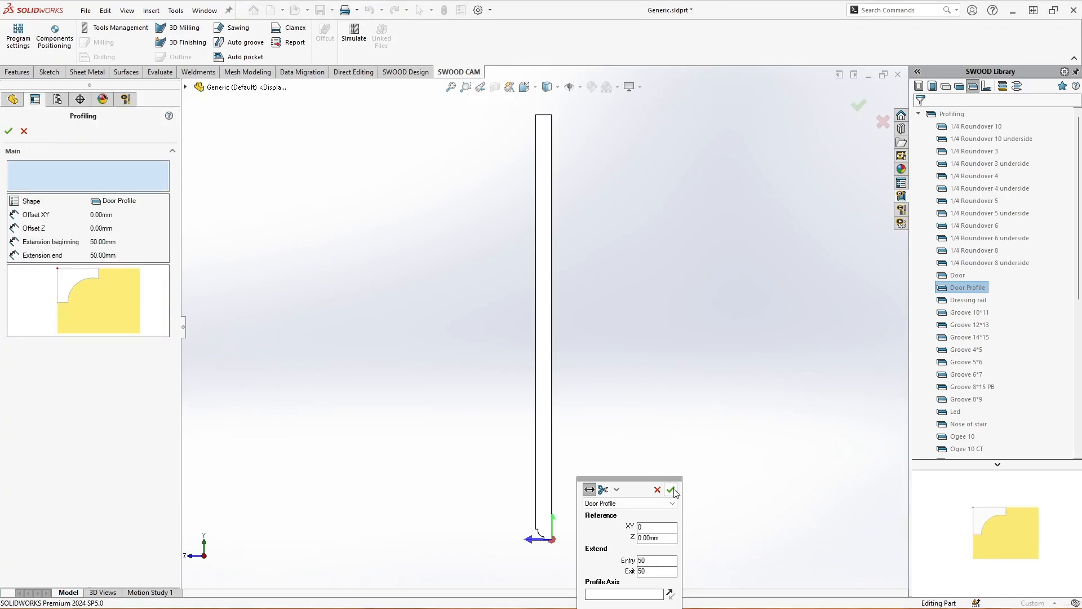
scroll(540, 543, "down", 5)
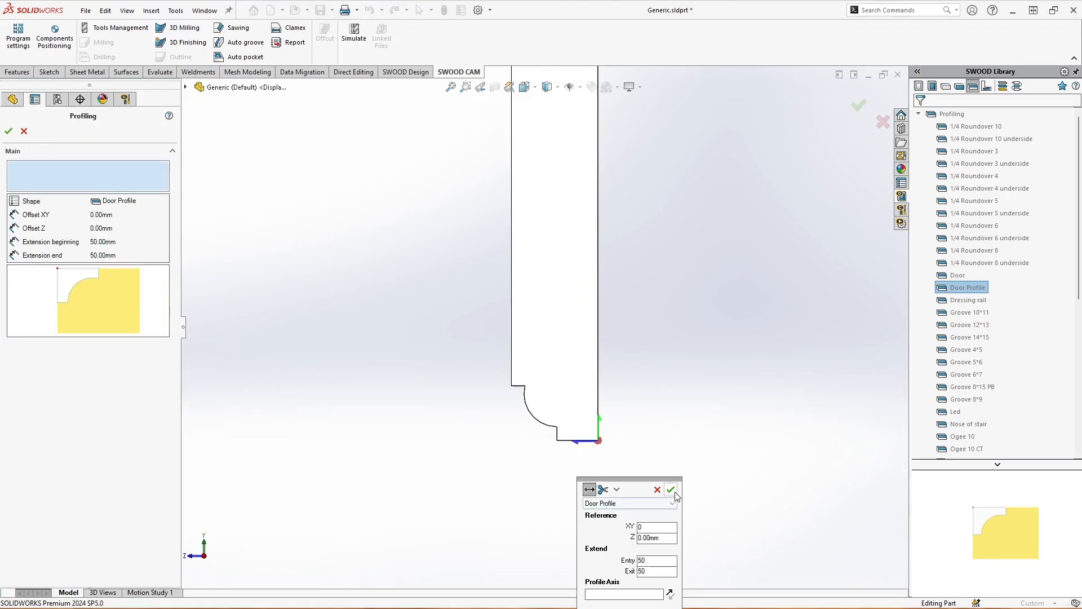
left_click(671, 490)
key("ctrl+7")
scroll(630, 429, "down", 8)
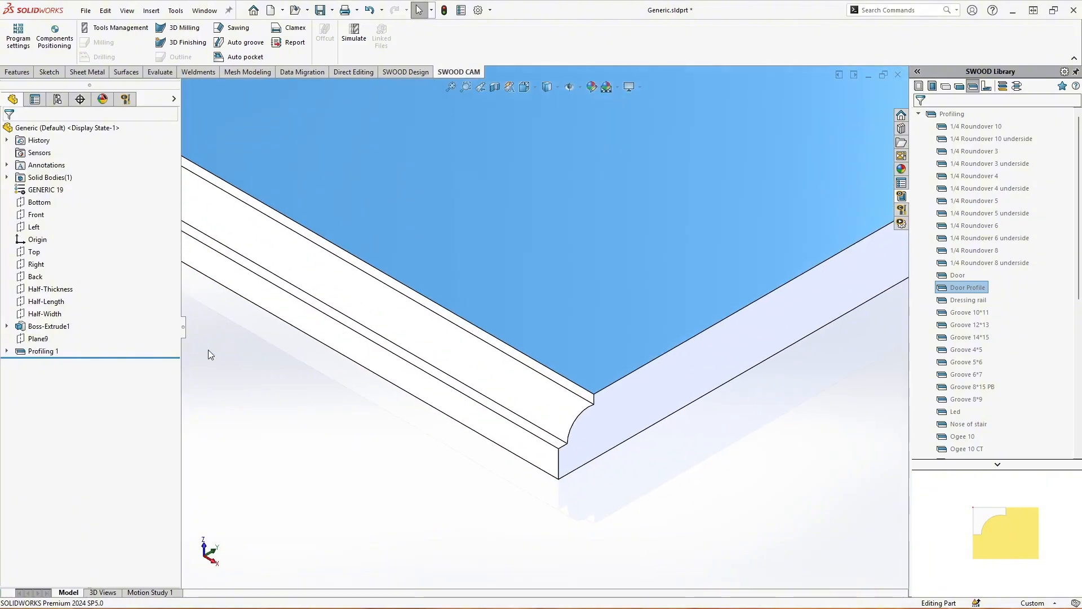
Edit the Profiling 1 feature and set its XY offset to 50 mm
right_click(39, 354)
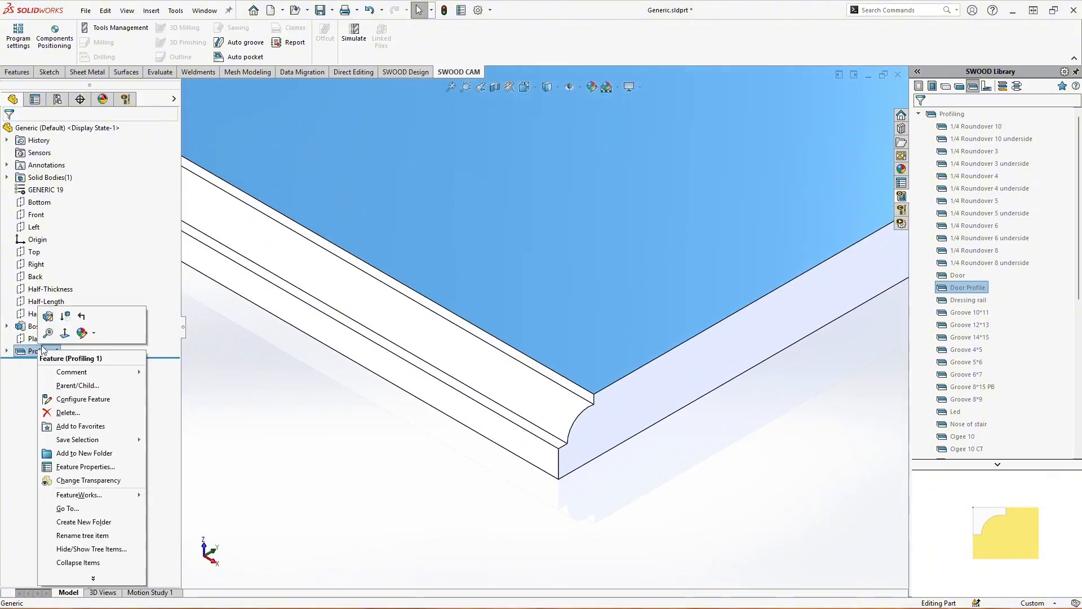
left_click(44, 316)
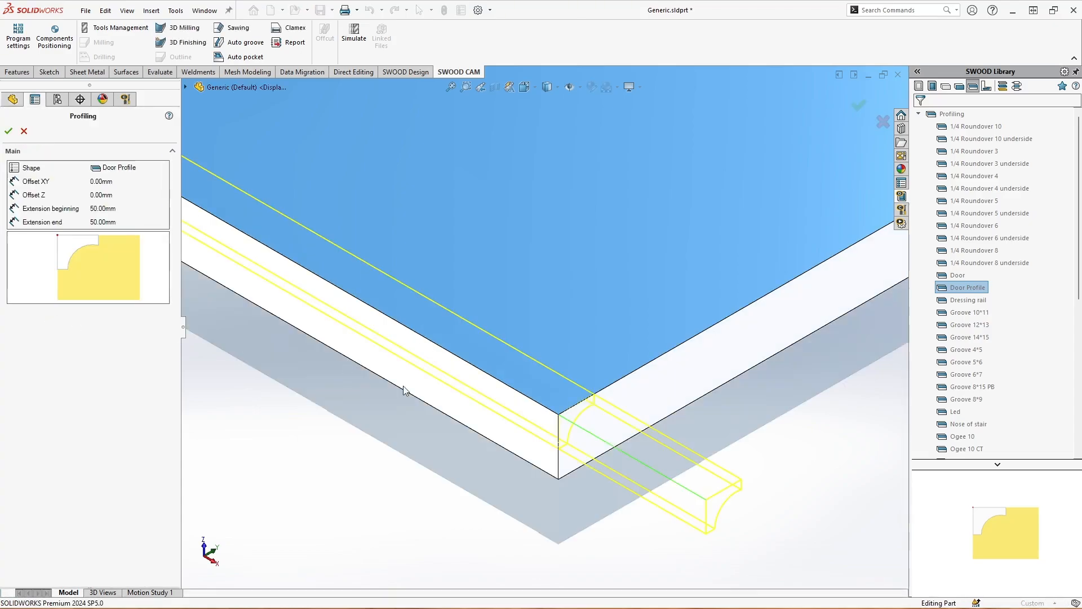
scroll(406, 392, "up", 5)
left_click(130, 184)
left_click(129, 183)
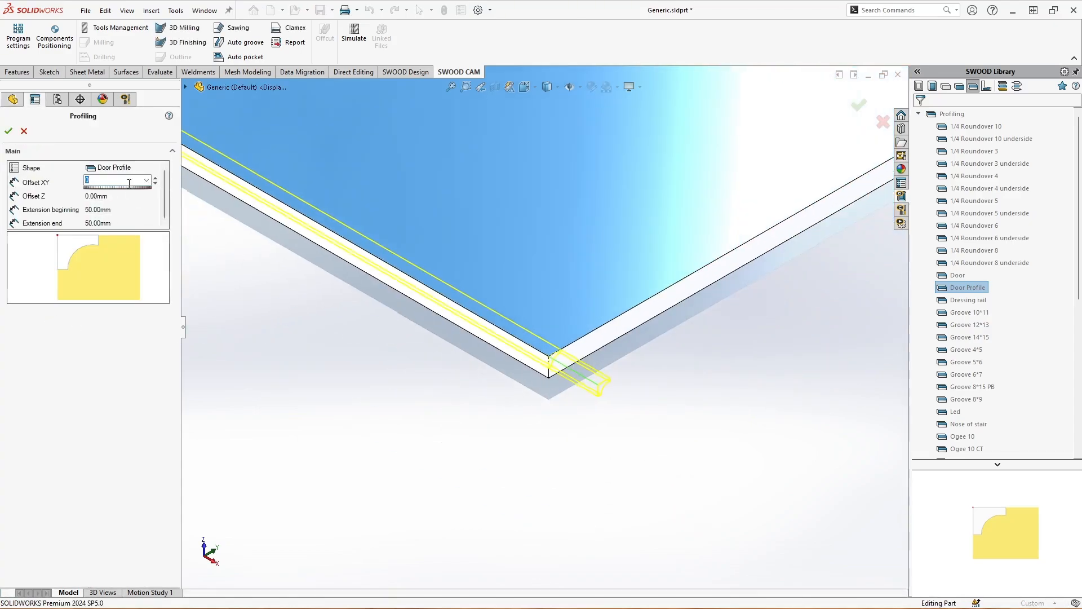
type("50")
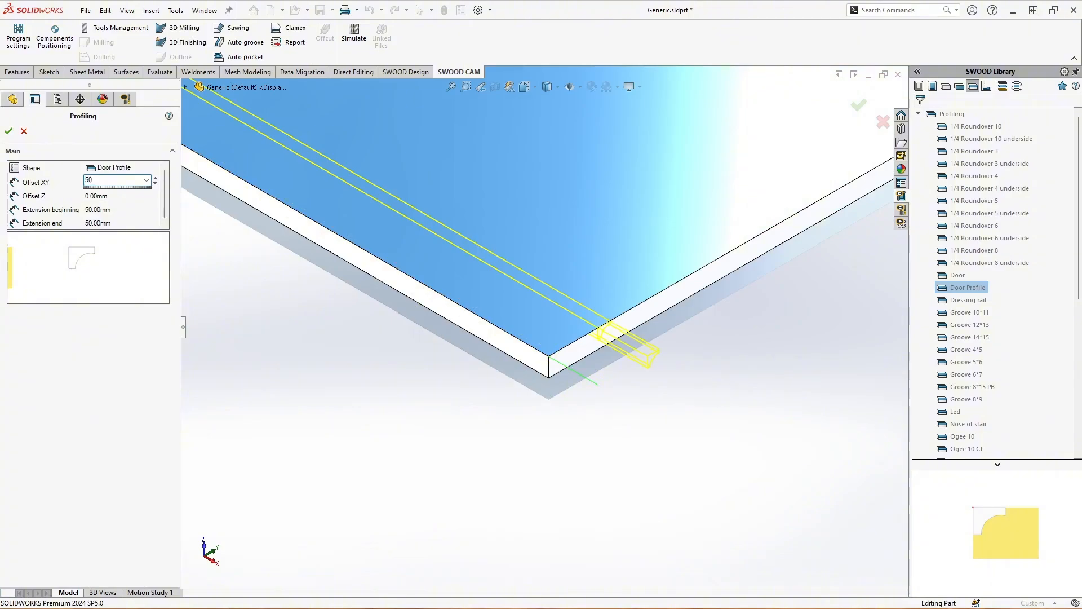
left_click(9, 132)
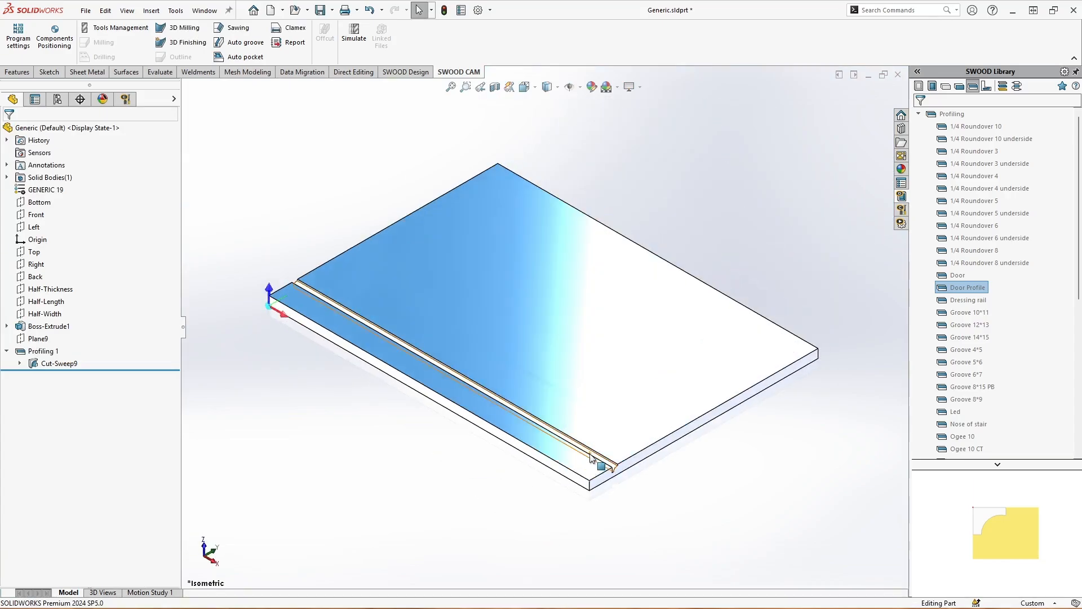
Examine the offset groove on the panel and the profile sketch and 3D path sketch inside Cut-Sweep9
scroll(602, 489, "down", 5)
middle_click_drag(601, 402, 556, 367)
scroll(557, 371, "up", 6)
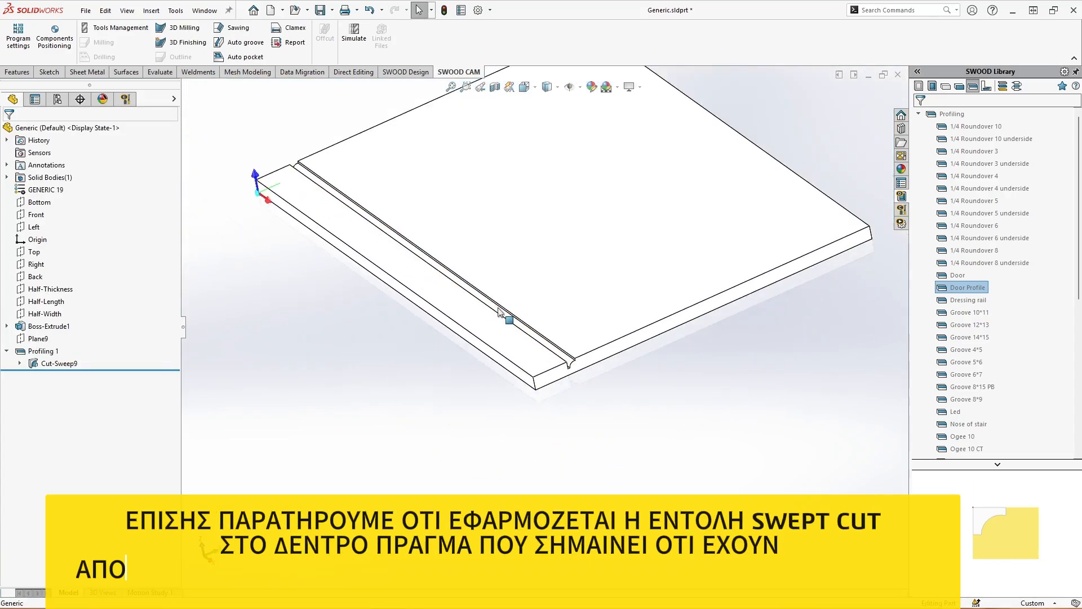
left_click(21, 363)
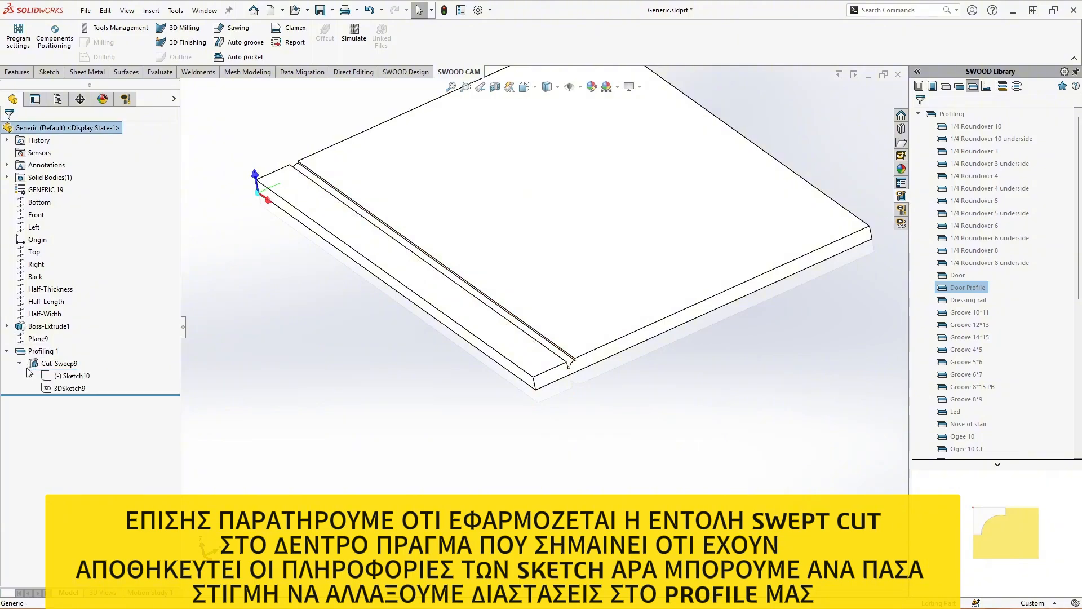
left_click(71, 376)
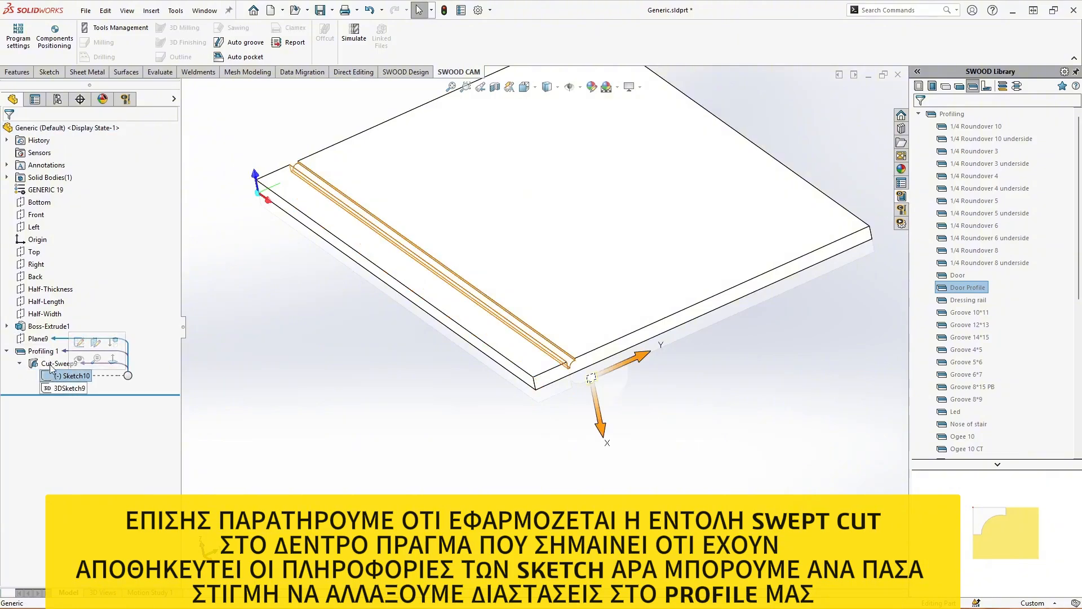
left_click(65, 388)
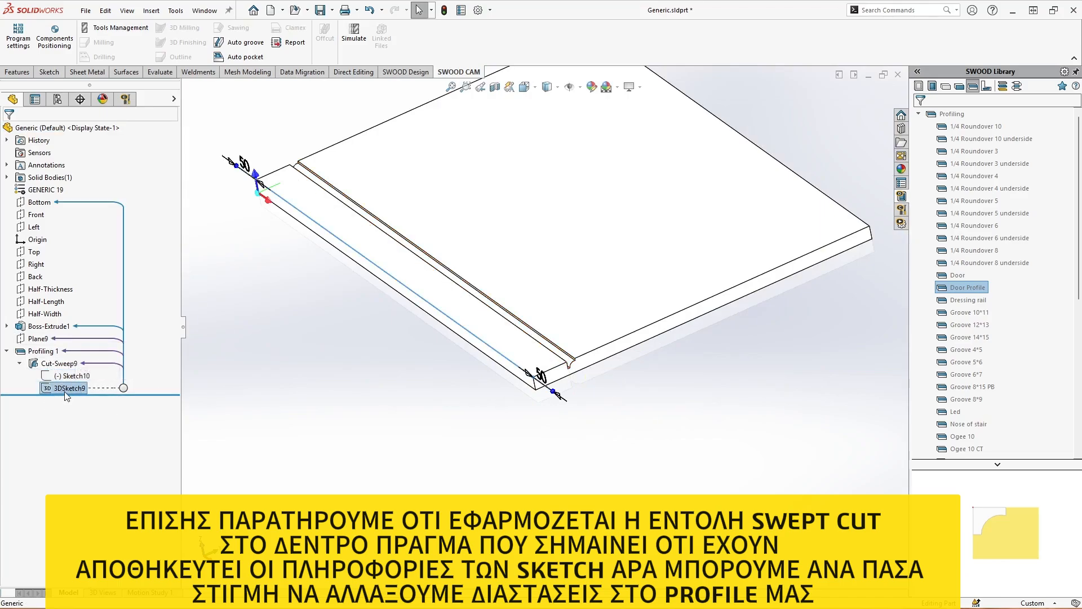
Edit 3DSketch9 and move the path's end point at the near panel corner inward along the edge
right_click(68, 389)
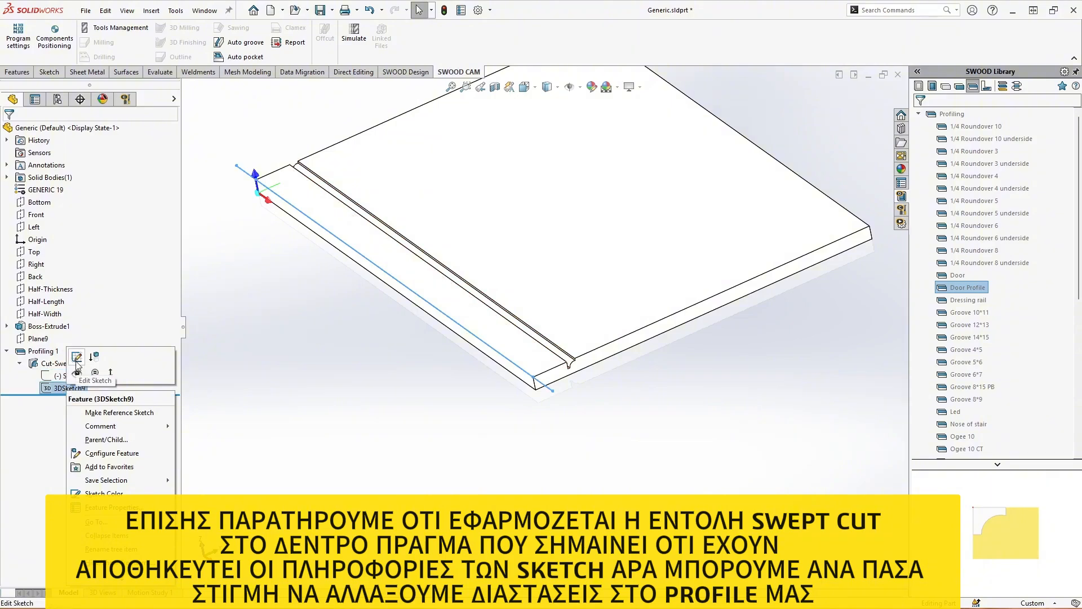
left_click(77, 359)
scroll(513, 389, "down", 5)
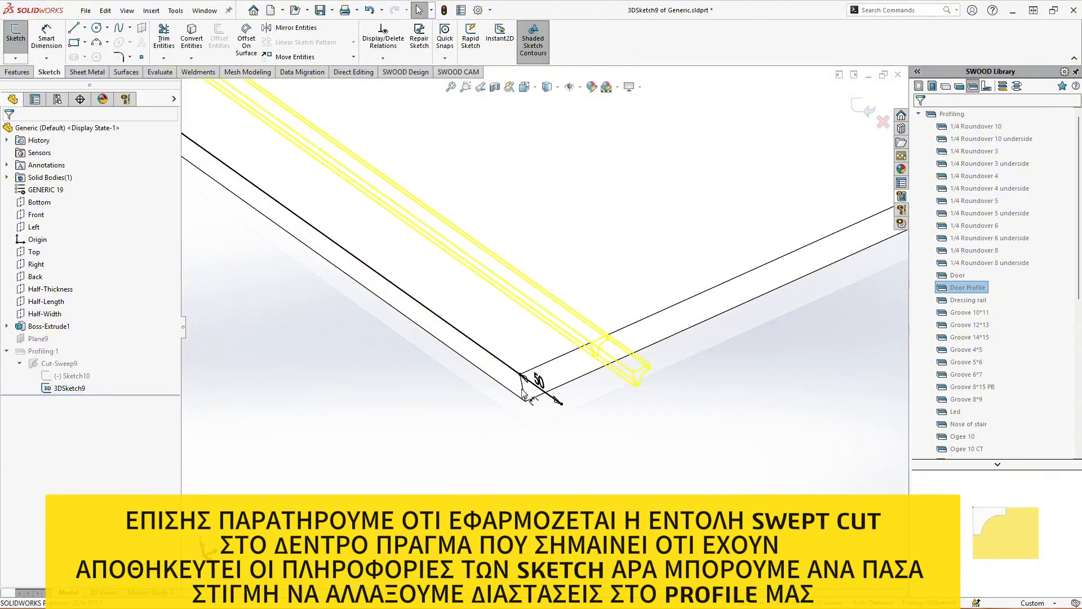
middle_click_drag(509, 394, 530, 384)
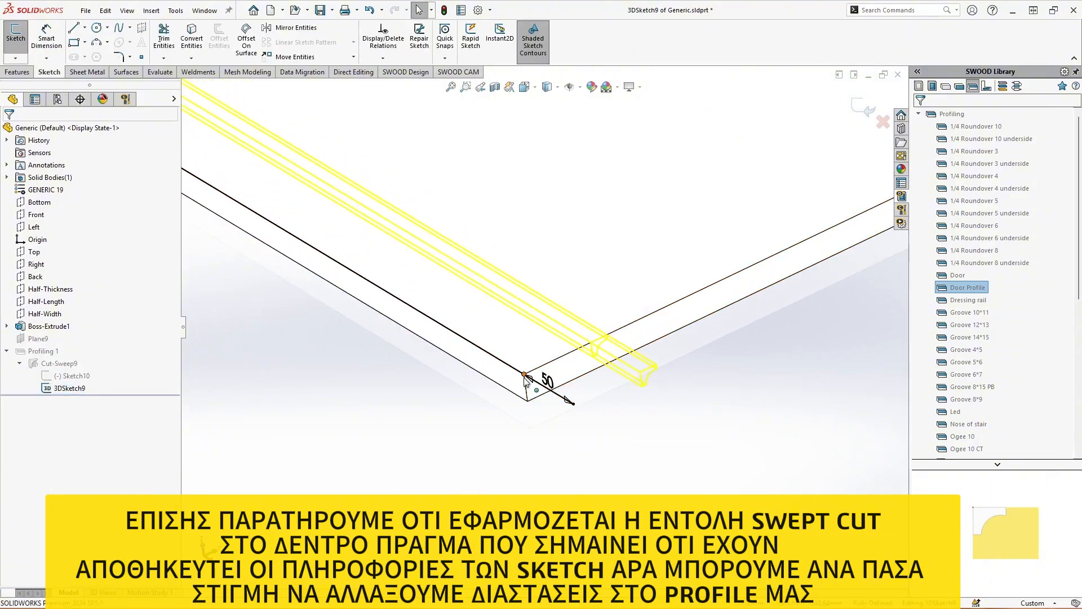
left_click_drag(524, 376, 459, 344)
left_click_drag(402, 310, 403, 310)
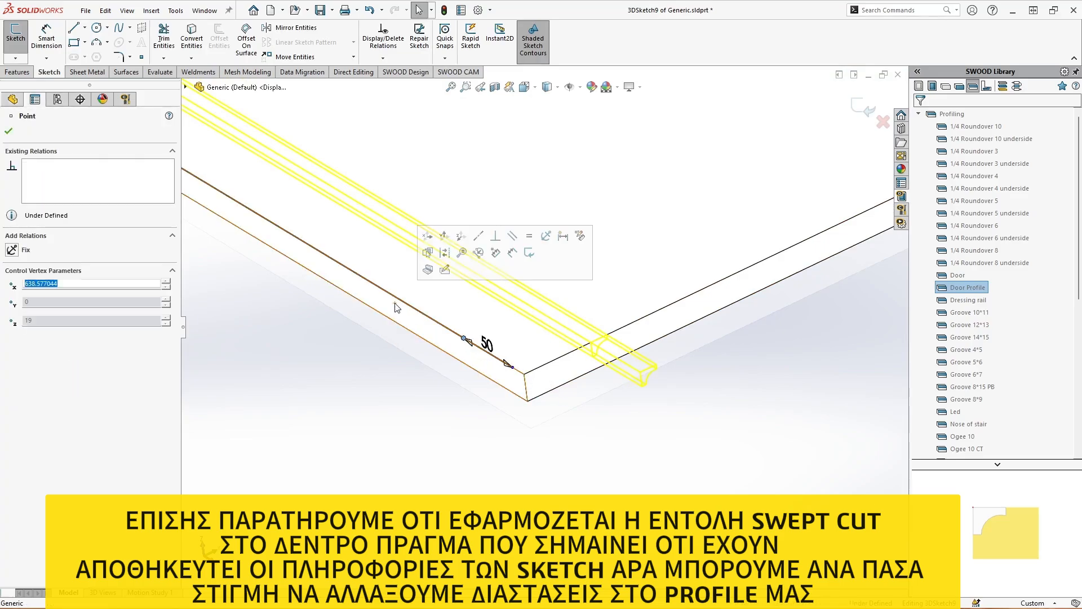
Dimension the path's end point 100 mm from the panel corner and exit the 3D sketch
left_click(60, 45)
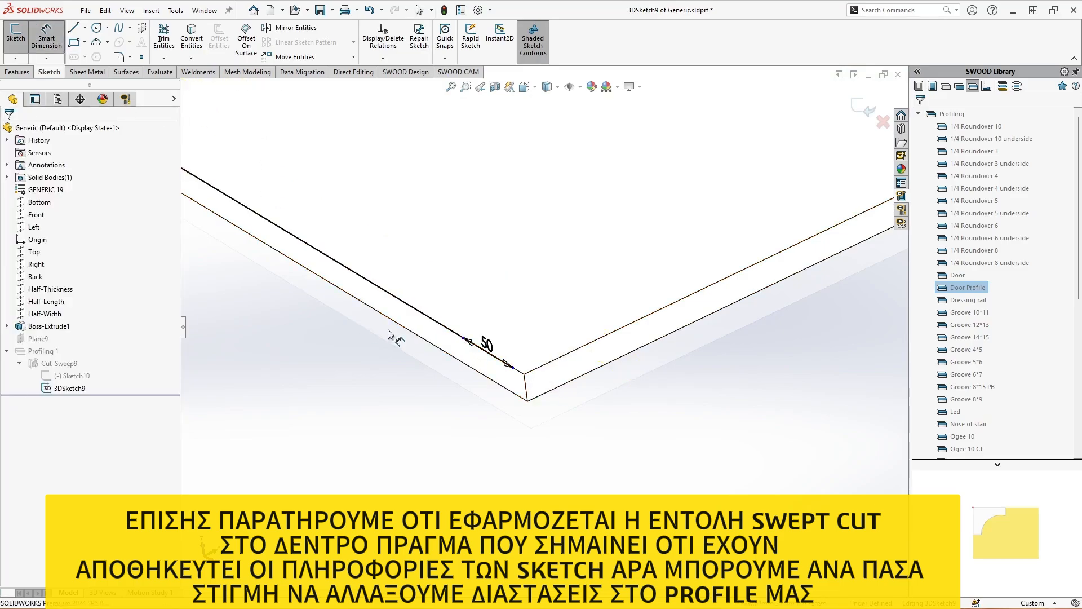
left_click(464, 339)
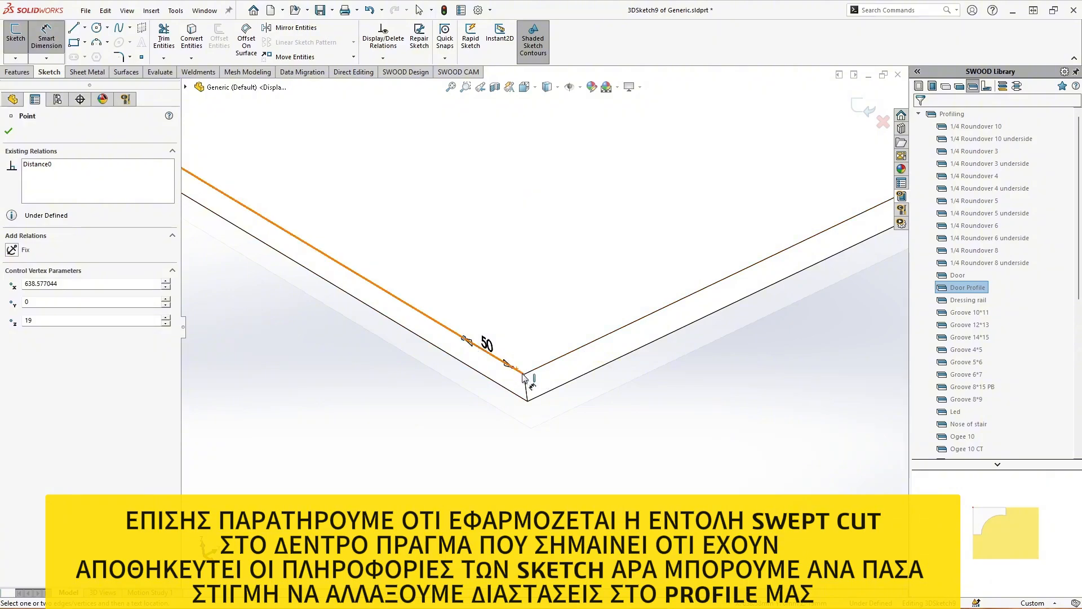
left_click(524, 375)
left_click(445, 444)
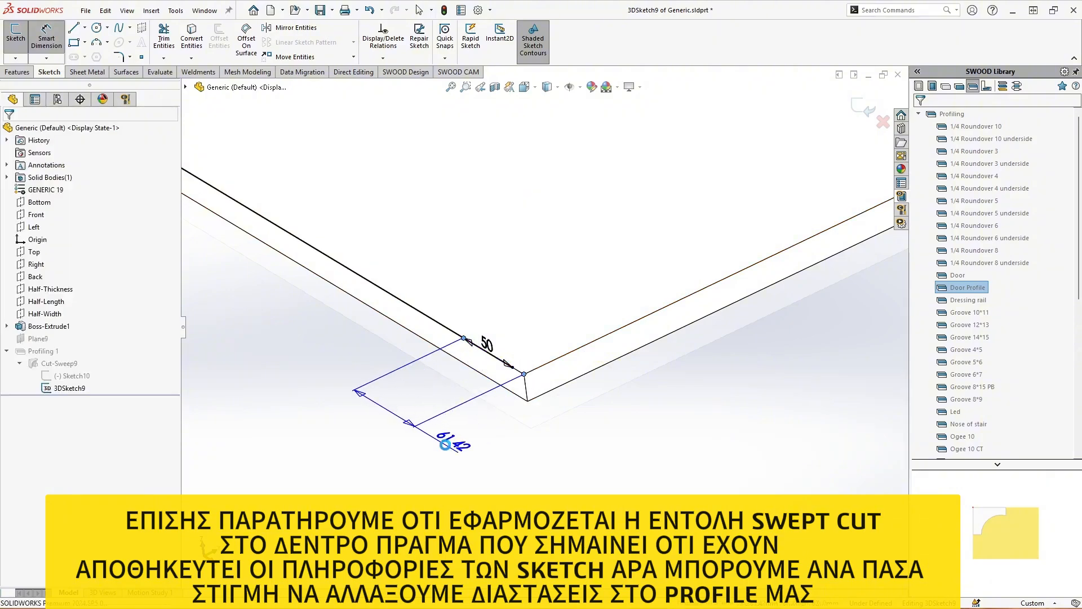
type("100")
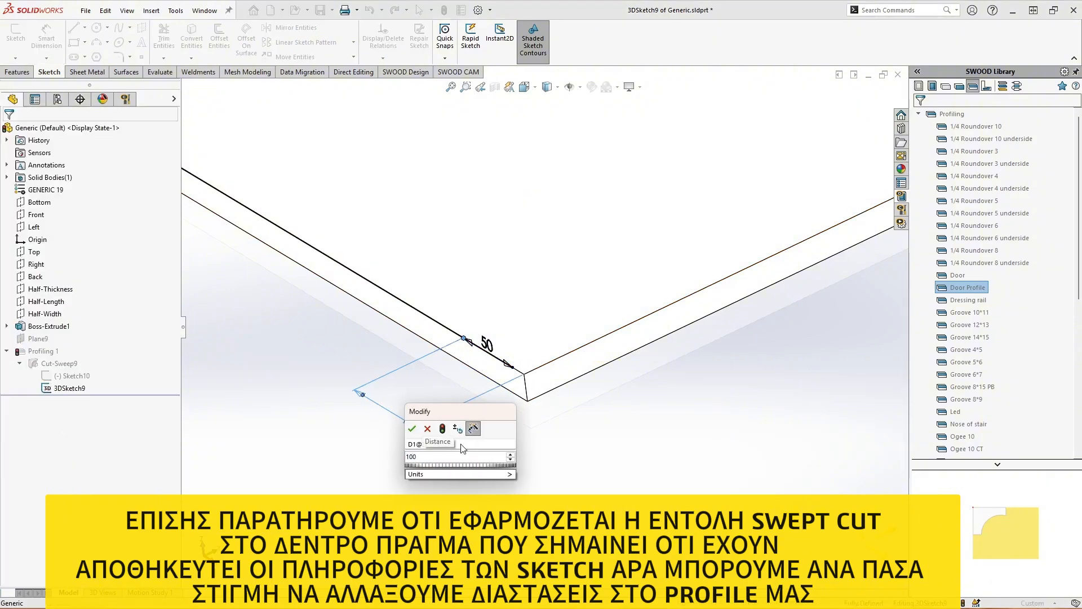
key("Escape")
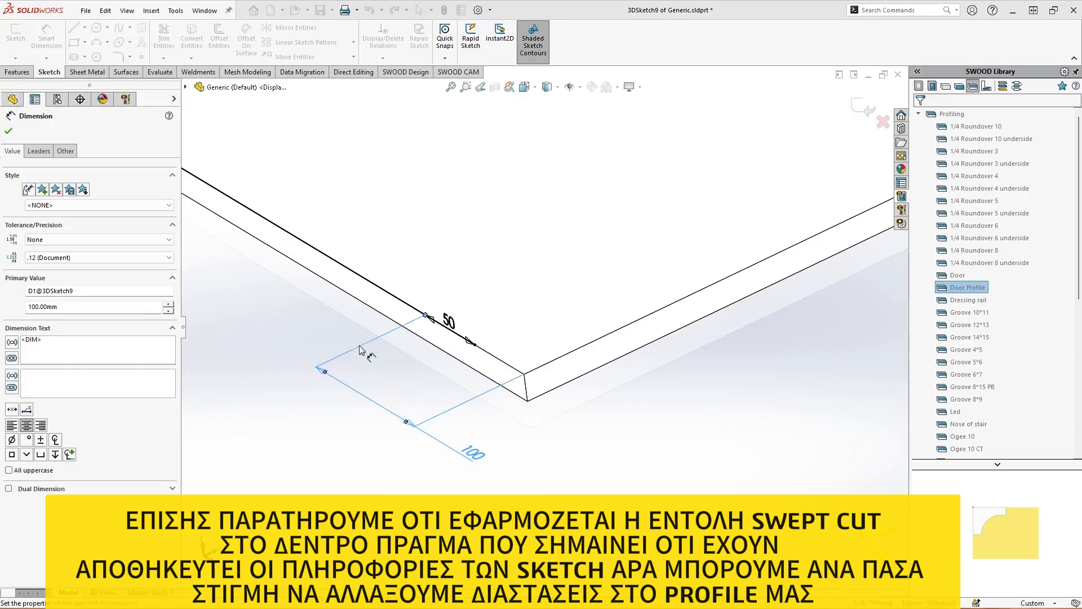
left_click(865, 120)
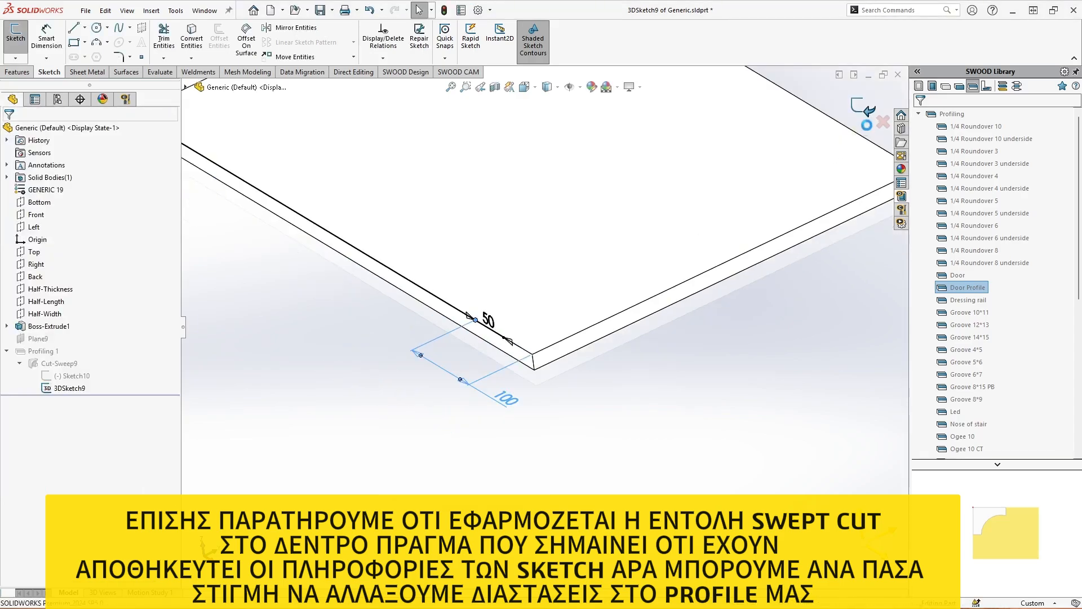
Edit the Profiling 1 feature and set its beginning extension to 0 mm
scroll(566, 295, "down", 2)
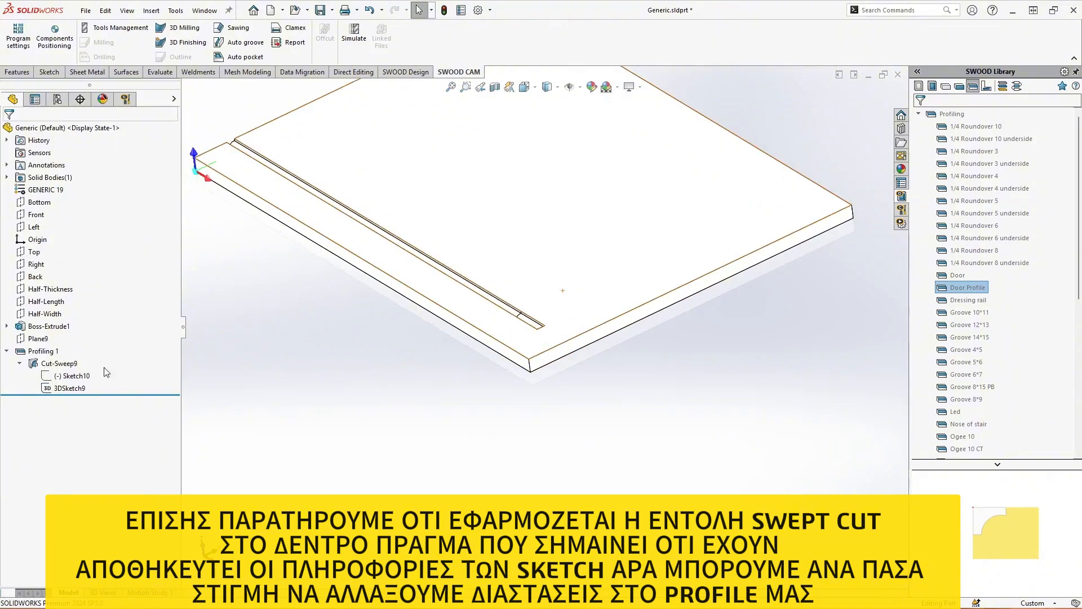
right_click(44, 350)
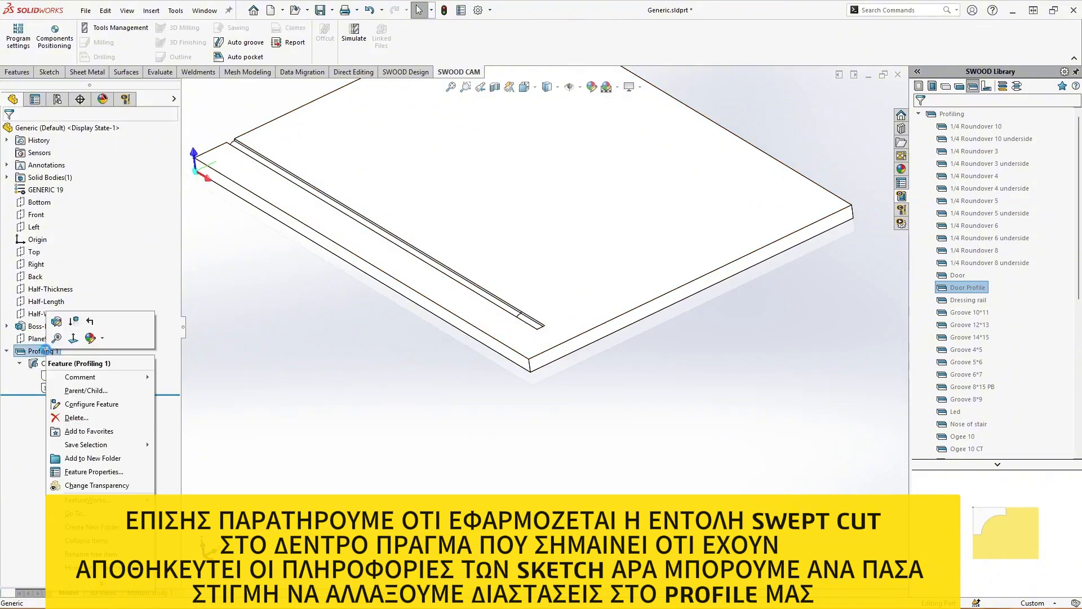
left_click(63, 325)
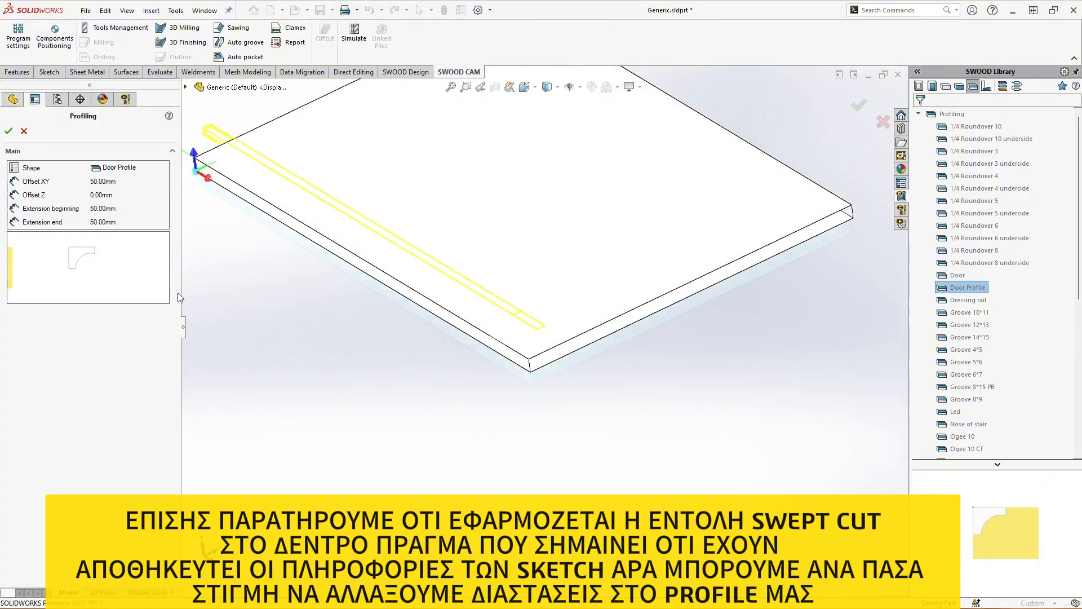
left_click(110, 209)
type("0")
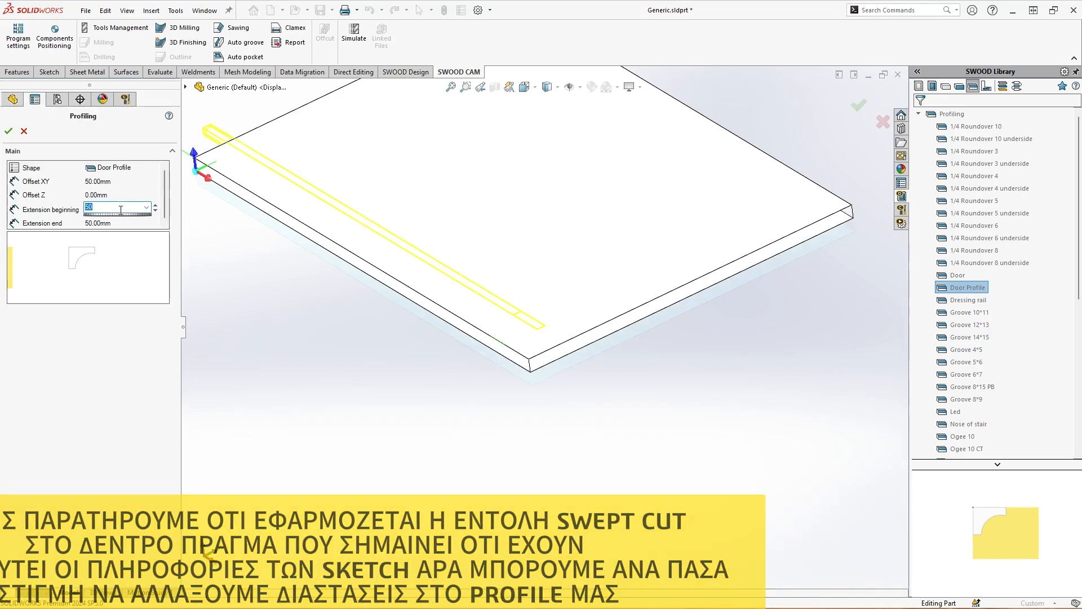
key("ctrl")
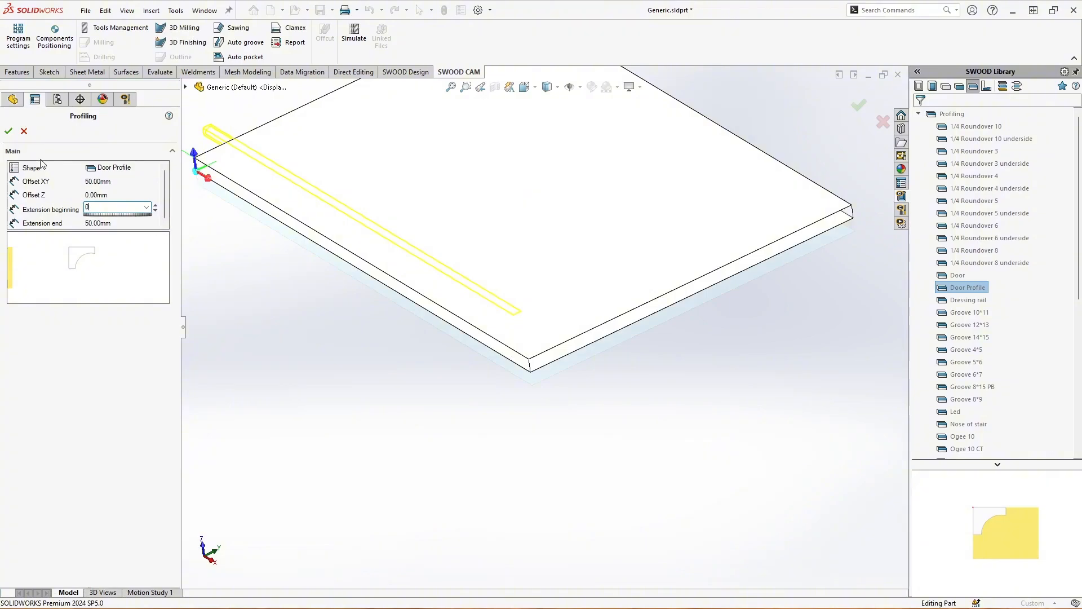
left_click(9, 131)
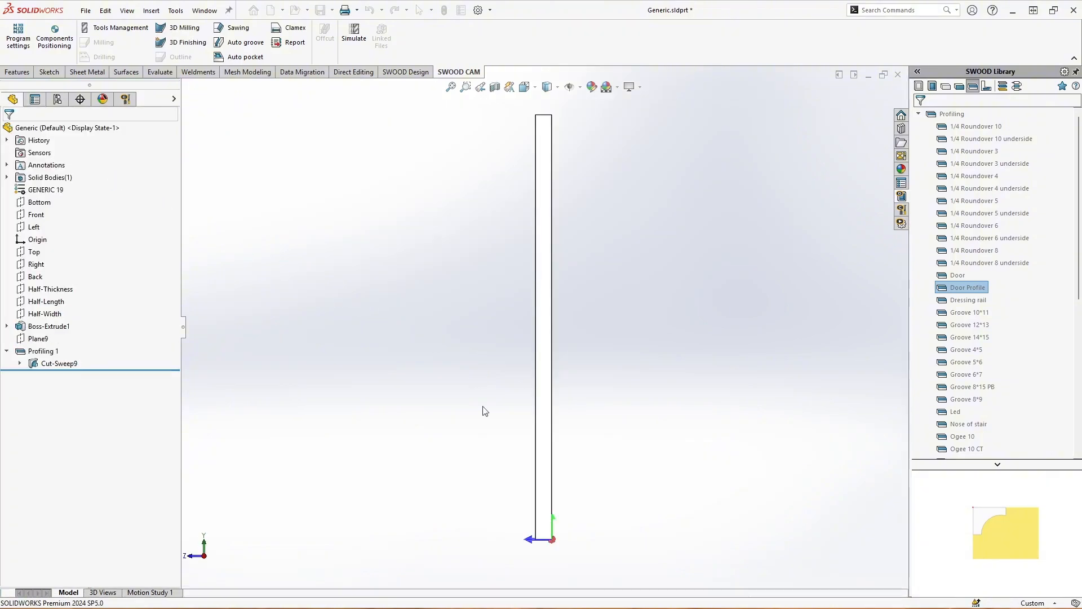
Open the Profiling 1 feature for editing
key("ctrl+7")
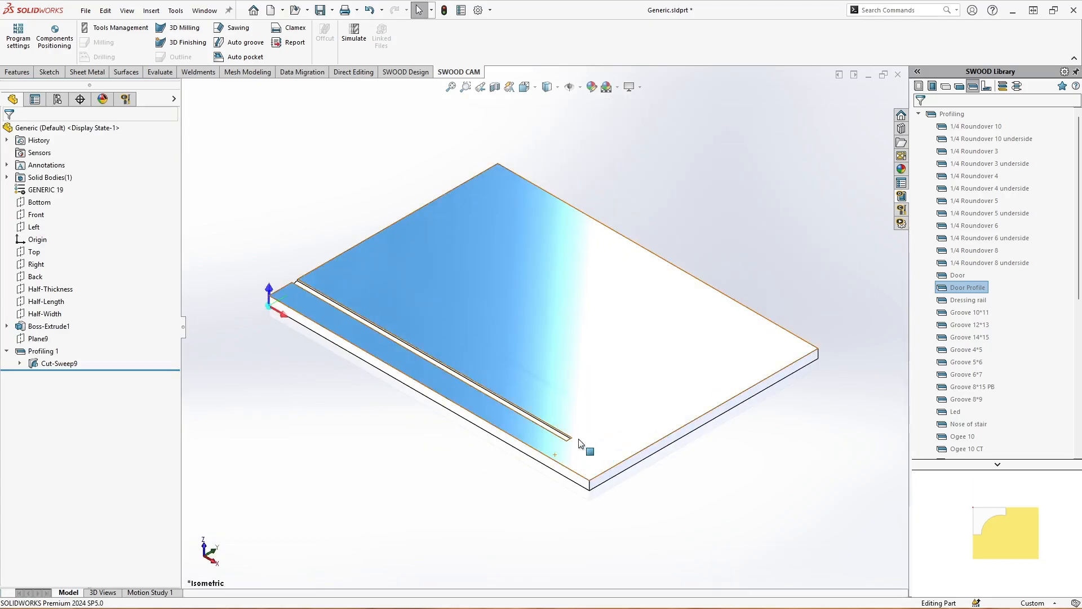
key("ctrl")
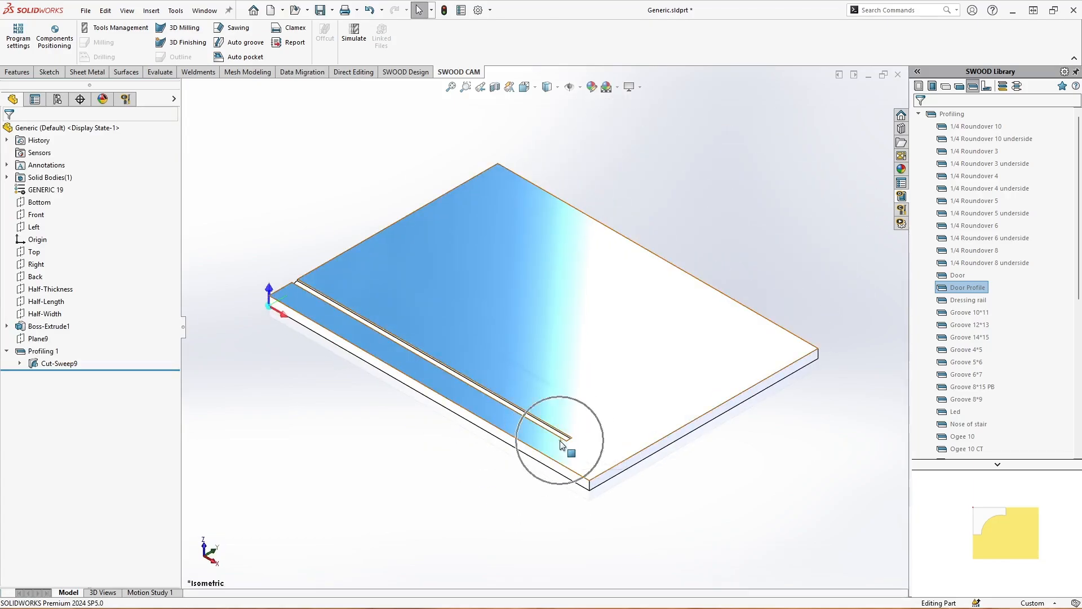
right_click(52, 352)
left_click(61, 321)
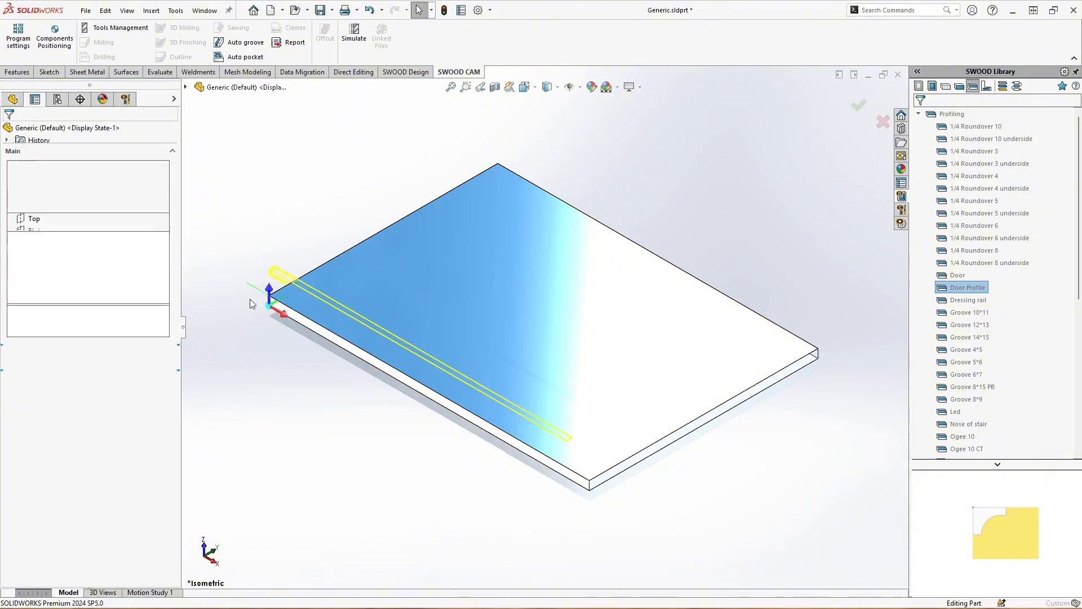
Try an XY offset of 52 mm and a Z offset of 35 mm for the Door Profile
left_click(125, 181)
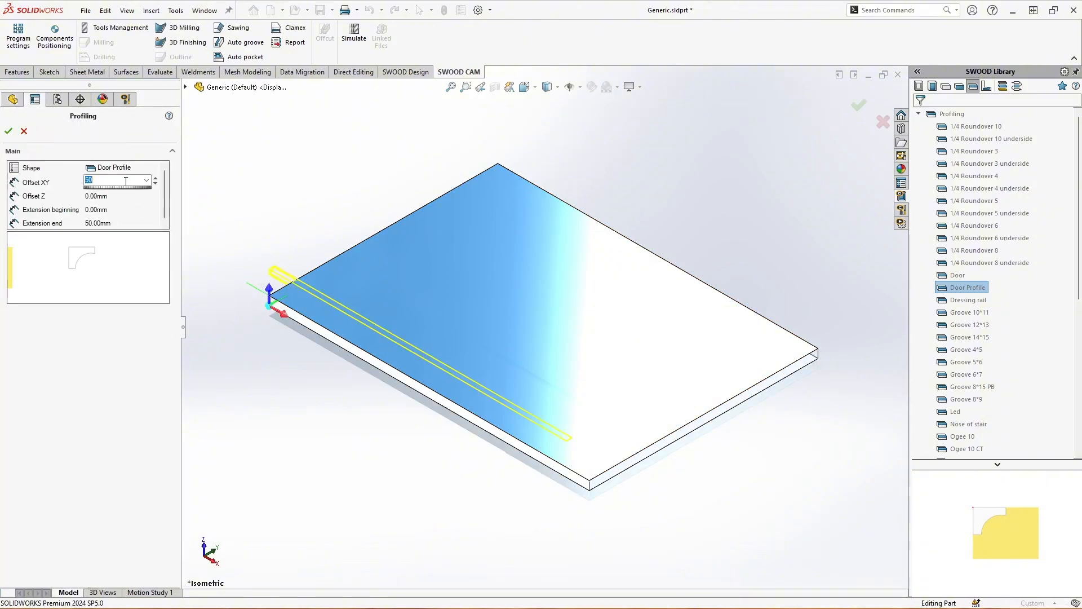
type("71")
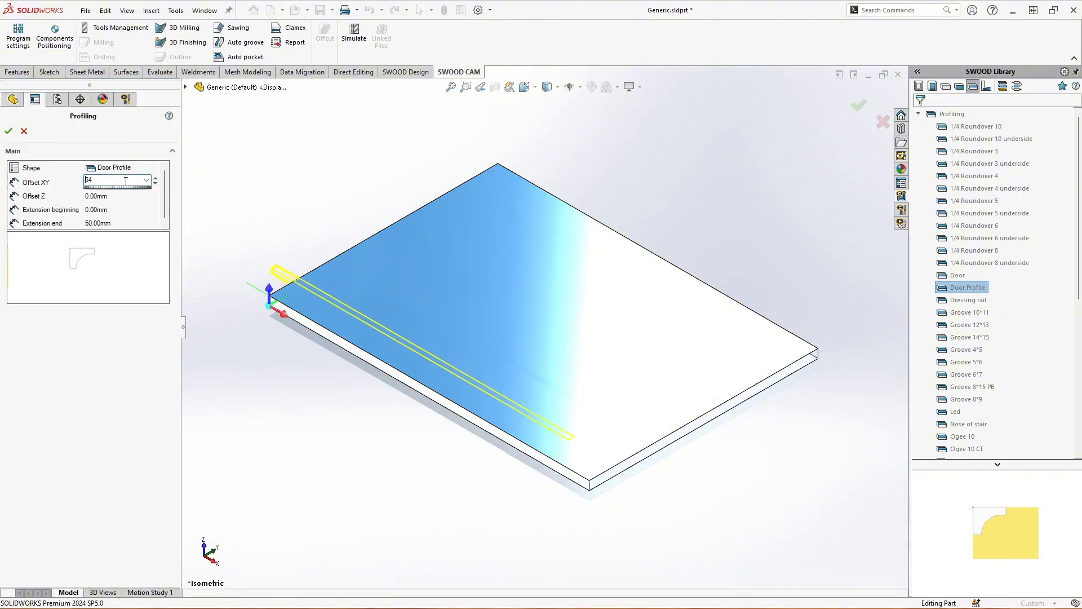
left_click(124, 195)
type("11")
scroll(124, 197, "up", 20)
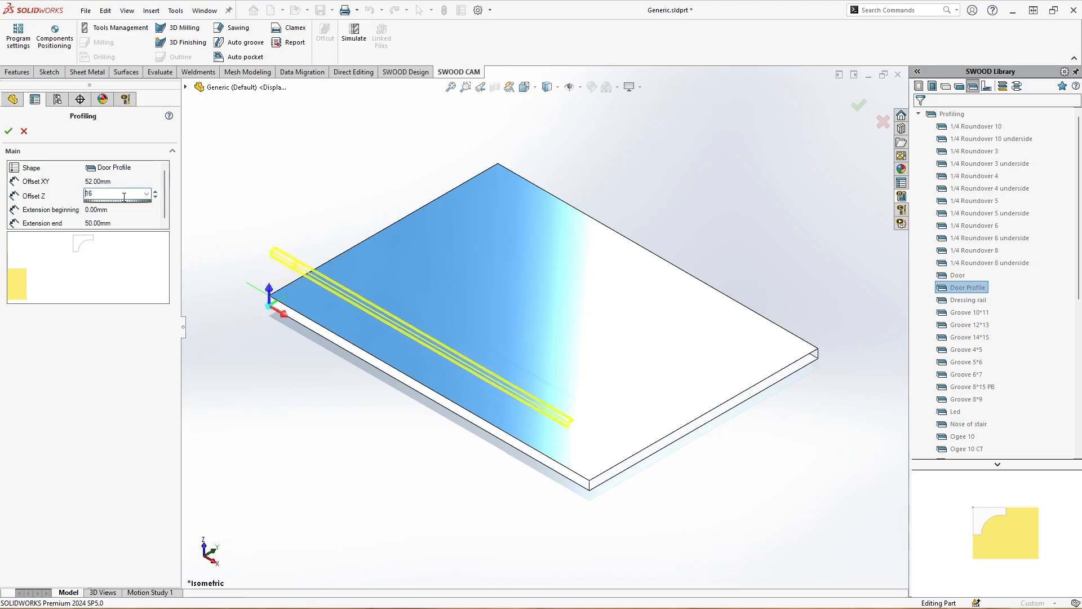
scroll(323, 290, "up", 5)
middle_click_drag(324, 291, 296, 218)
scroll(561, 337, "down", 5)
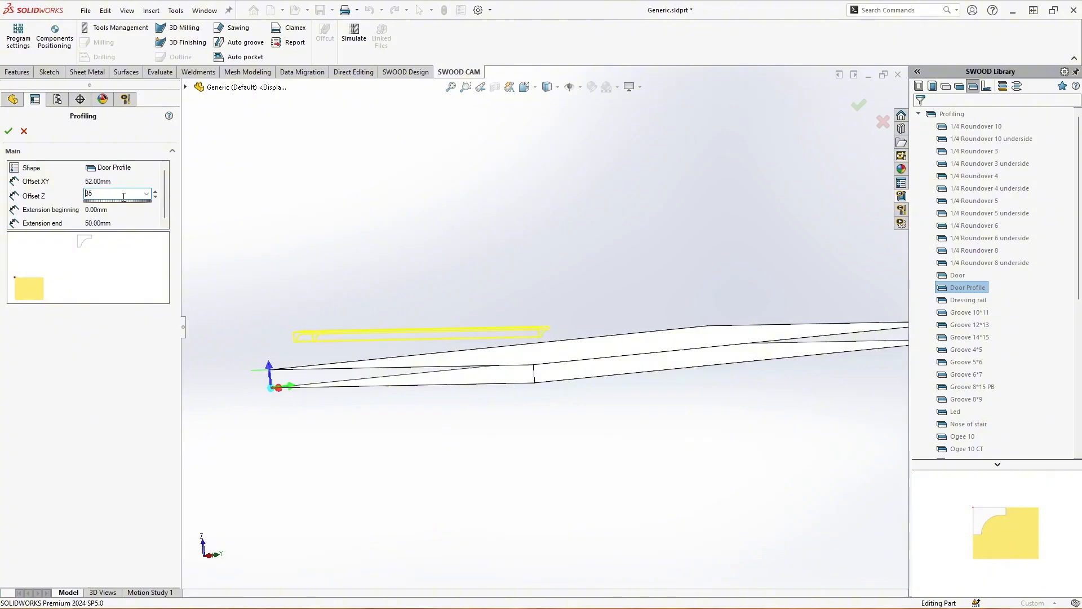
Set the profiling's Z and XY offsets to 0 mm and accept the feature
type("0")
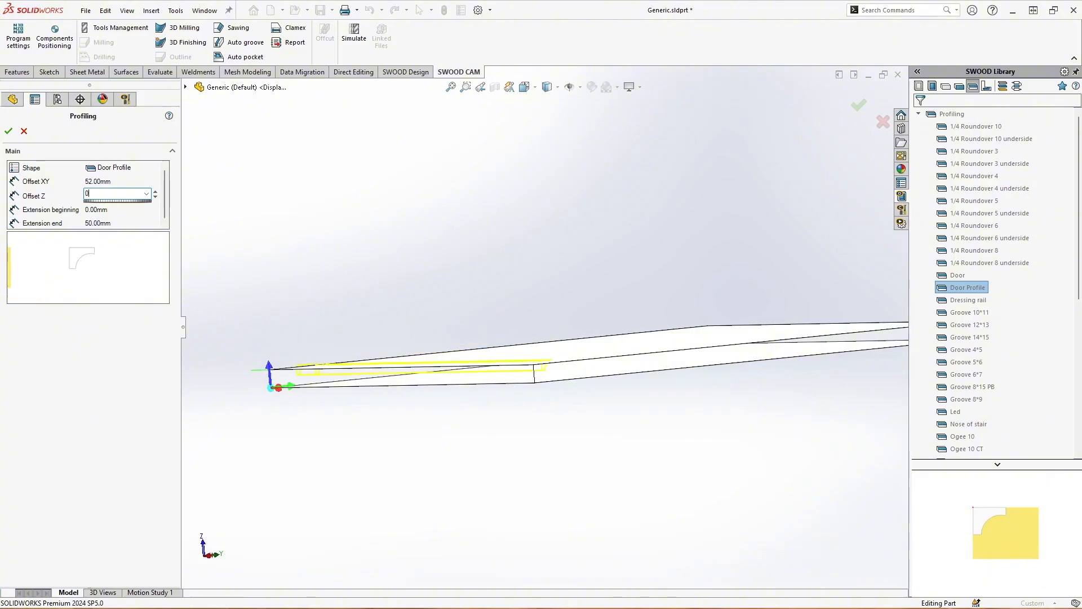
key("Return")
left_click(123, 181)
type("0")
key("Return")
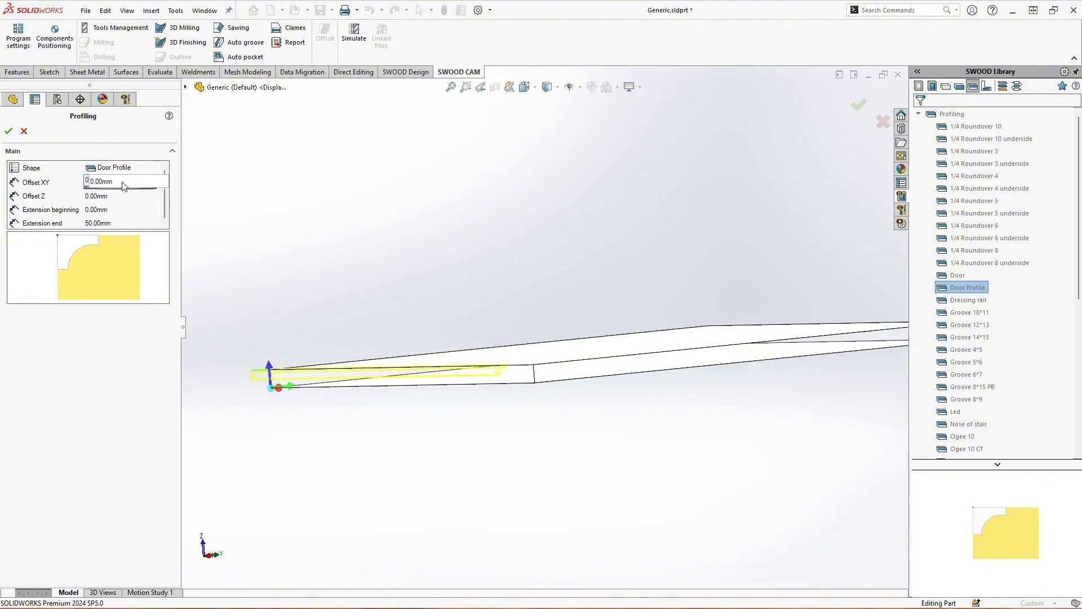
left_click(9, 132)
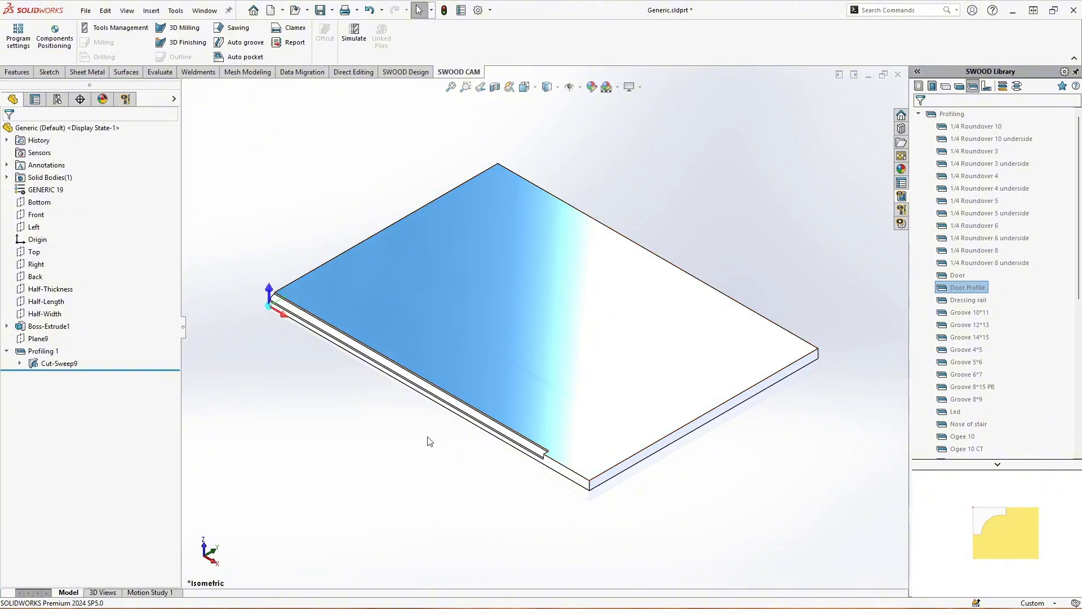
Edit the profile sketch Sketch10 inside Cut-Sweep9 and dimension its long vertical line on the panel's outer face to 20 mm
scroll(525, 454, "down", 2)
left_click(20, 363)
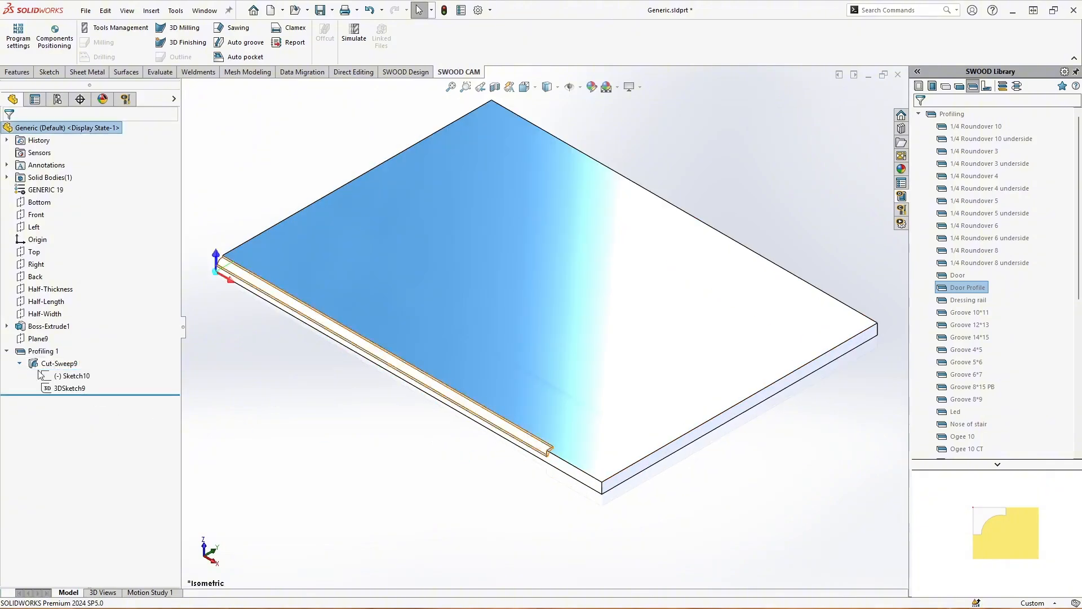
left_click(71, 376)
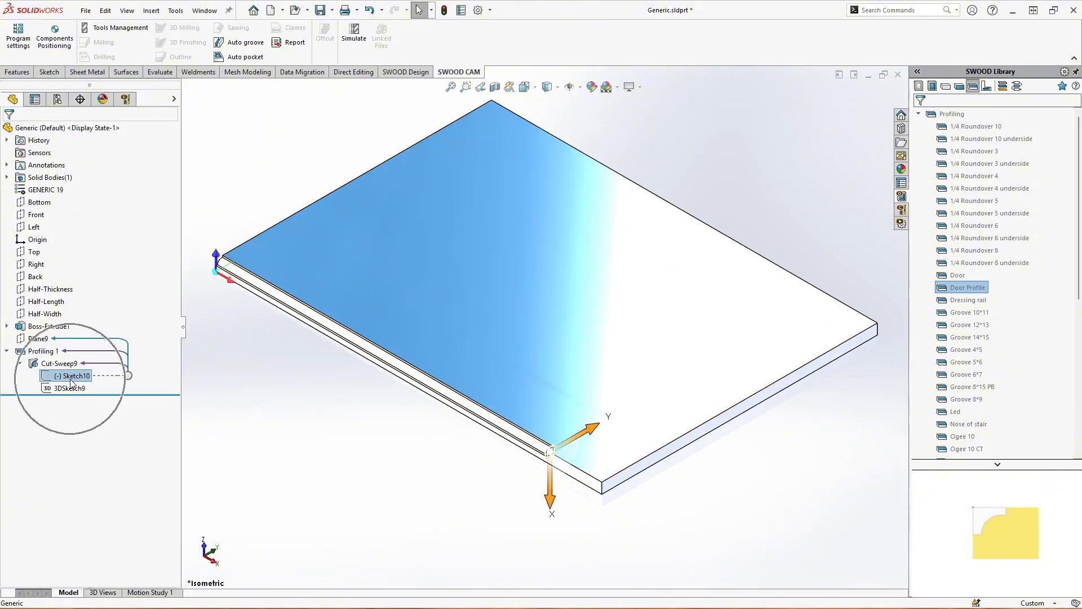
right_click(79, 380)
left_click(89, 354)
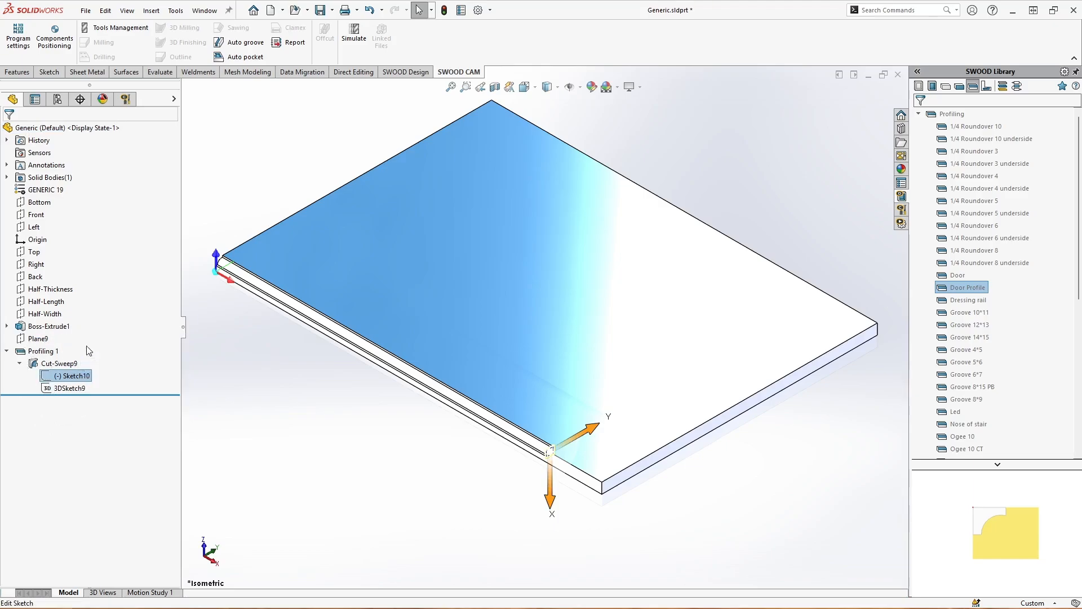
scroll(550, 476, "down", 10)
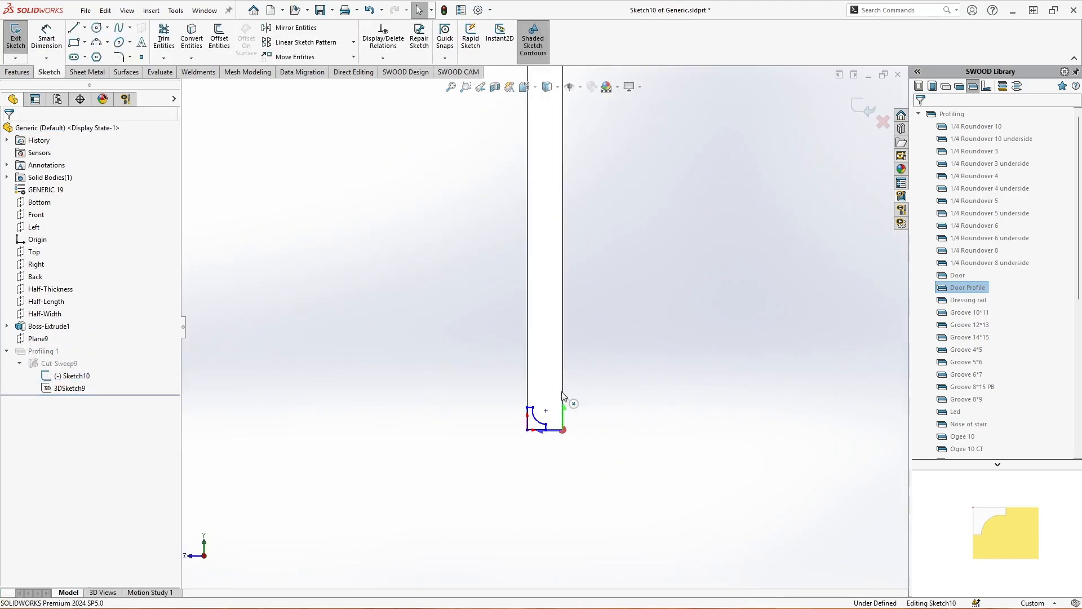
left_click(43, 37)
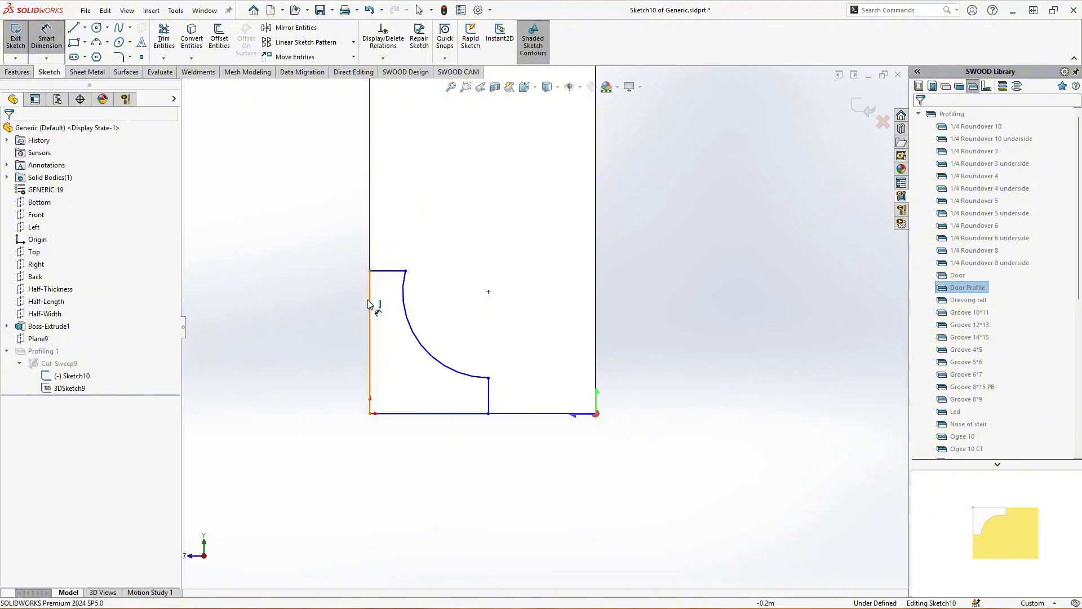
left_click(370, 312)
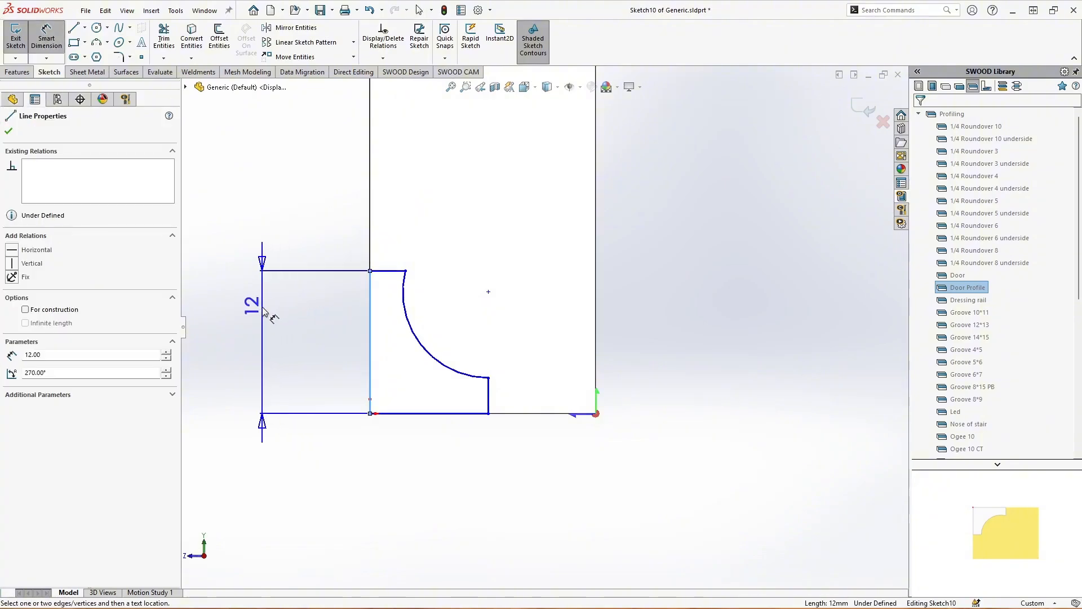
left_click(265, 313)
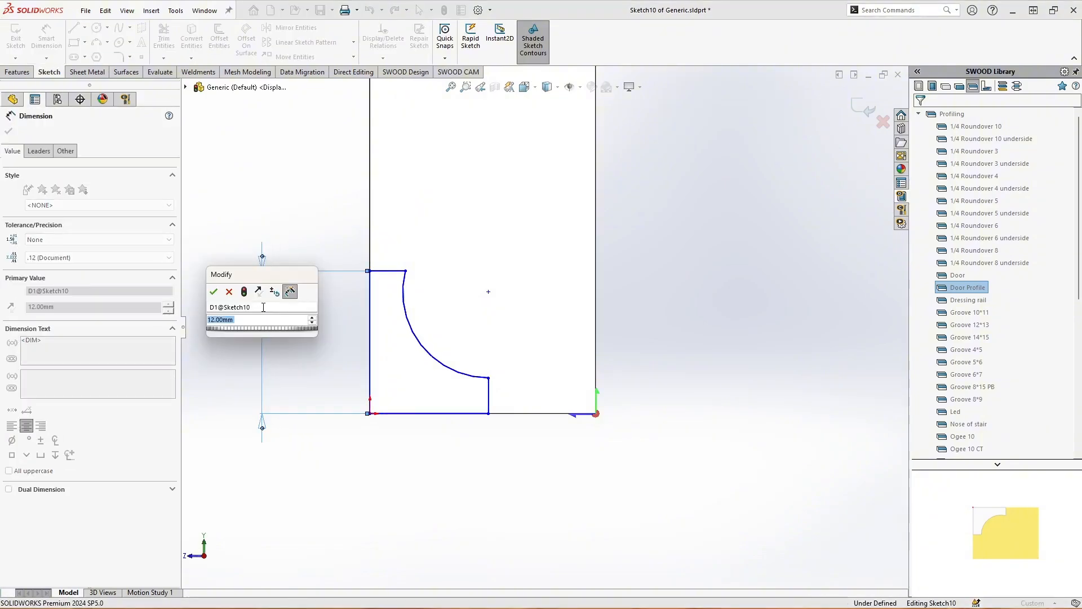
type("20")
key("Return")
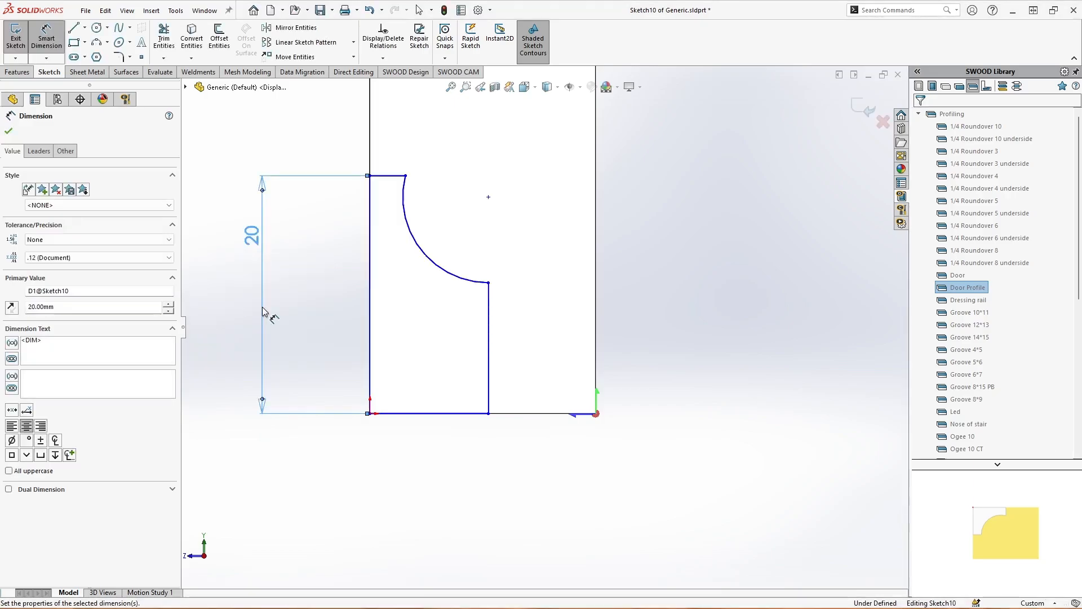
key("Escape")
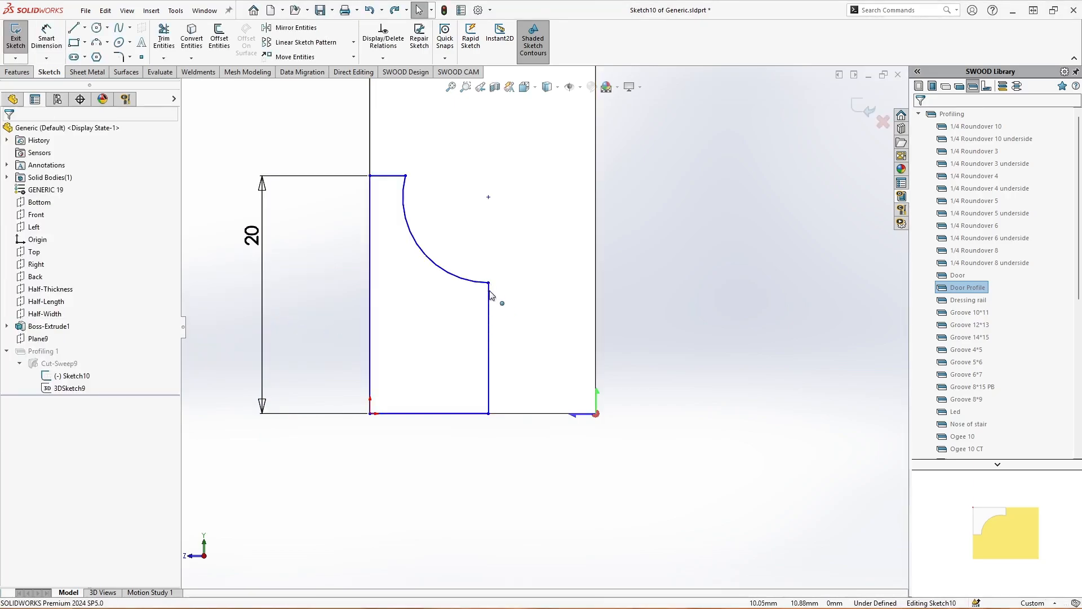
Move the arc's lower end point up to about 13.6 mm above the profile's base line and exit the sketch
left_click_drag(490, 292, 491, 252)
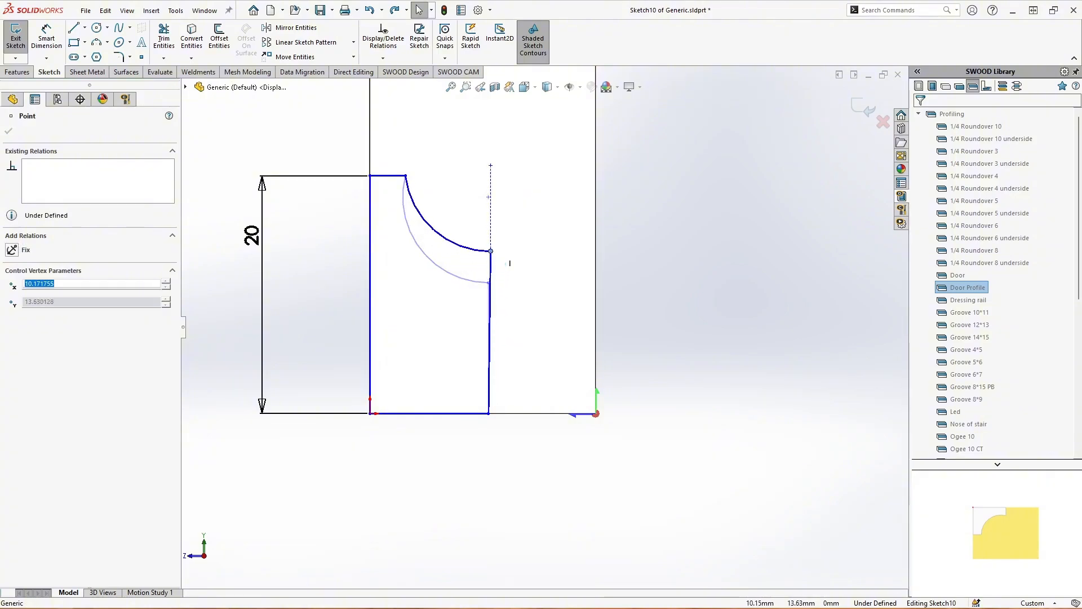
left_click(624, 277)
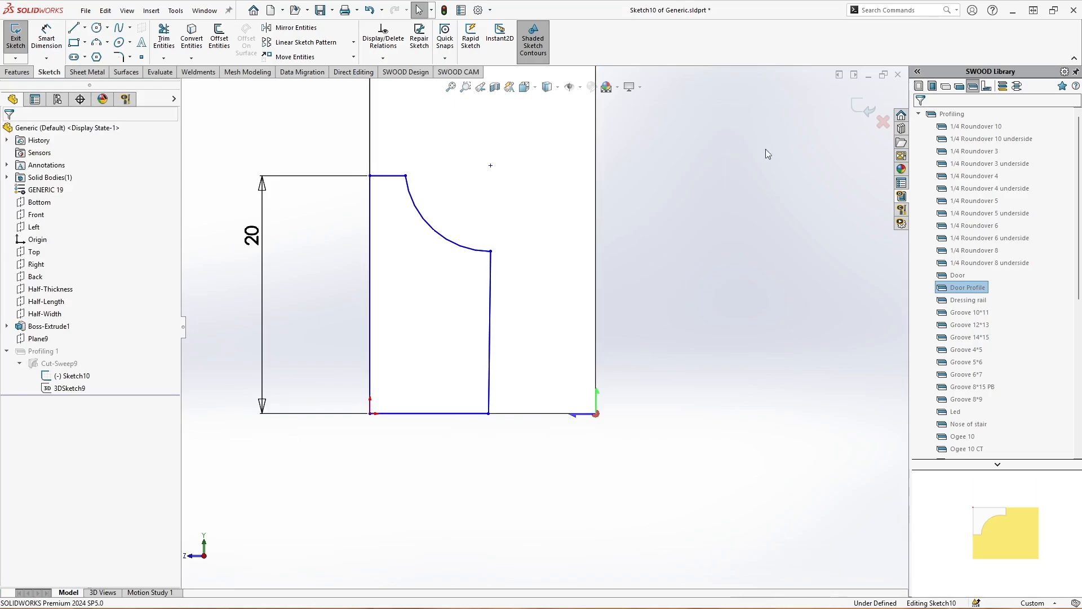
left_click(857, 109)
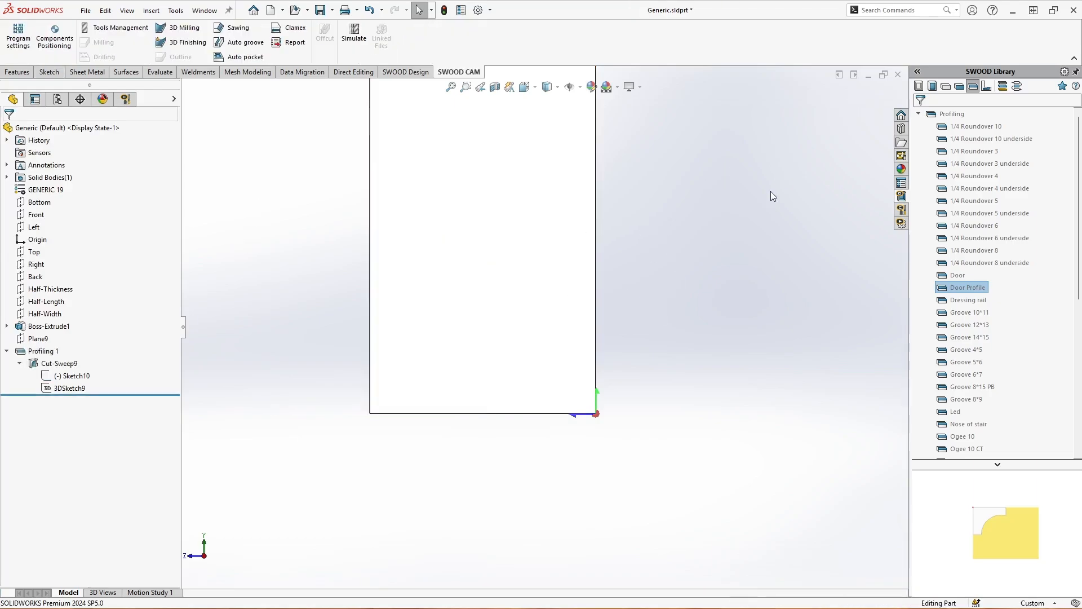
scroll(592, 423, "down", 5)
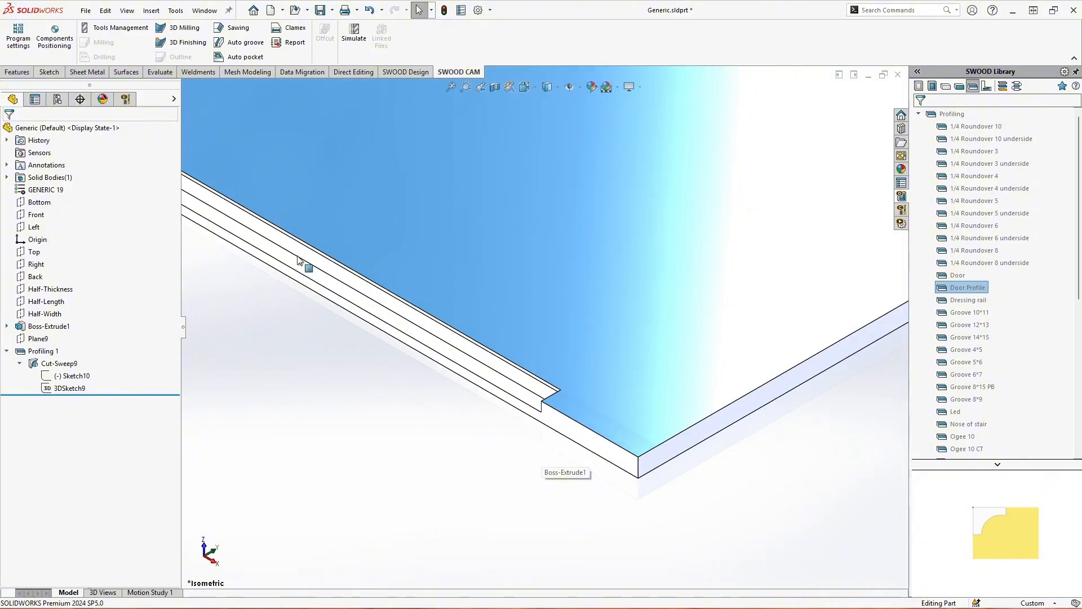
scroll(285, 244, "up", 5)
scroll(284, 244, "down", 5)
middle_click_drag(285, 244, 414, 270)
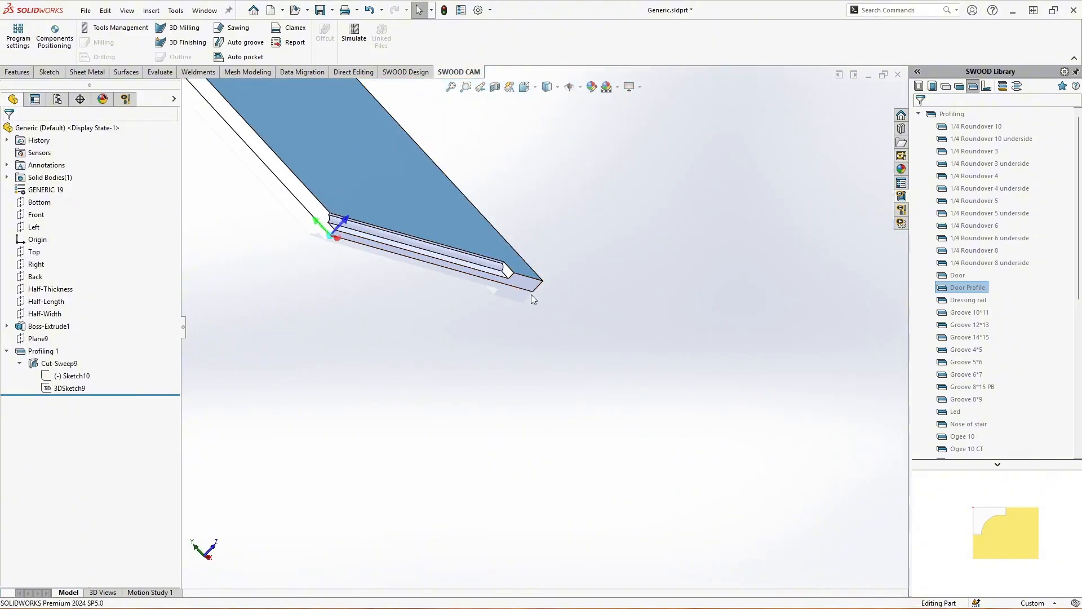
Set the 100 mm end-point dimension of the path sketch 3DSketch9 to 0 mm and rebuild the part
key("ctrl+7")
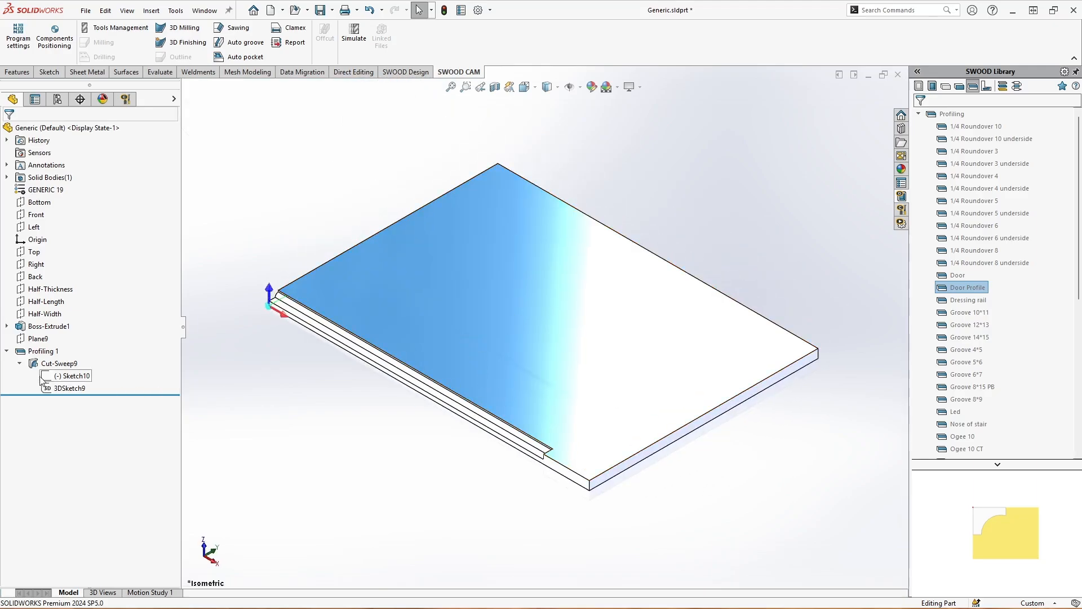
left_click(43, 351)
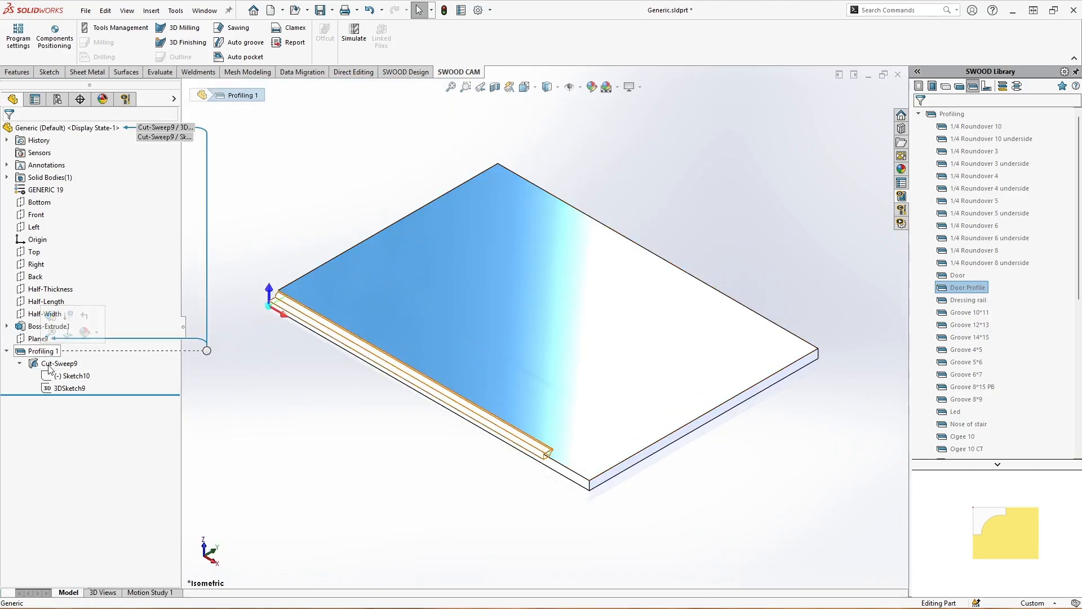
left_click(70, 389)
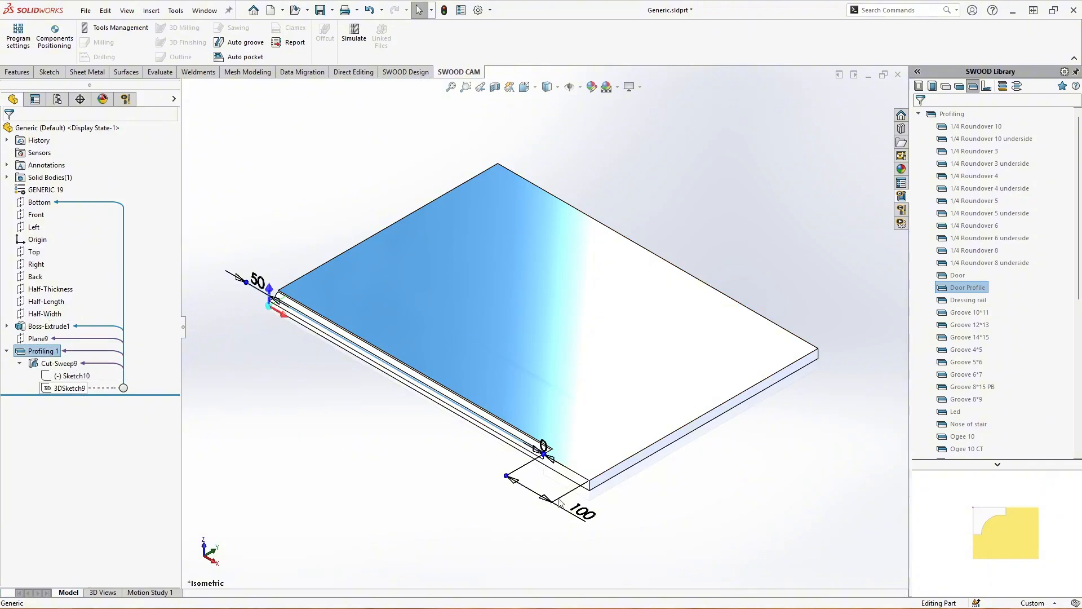
double_click(583, 514)
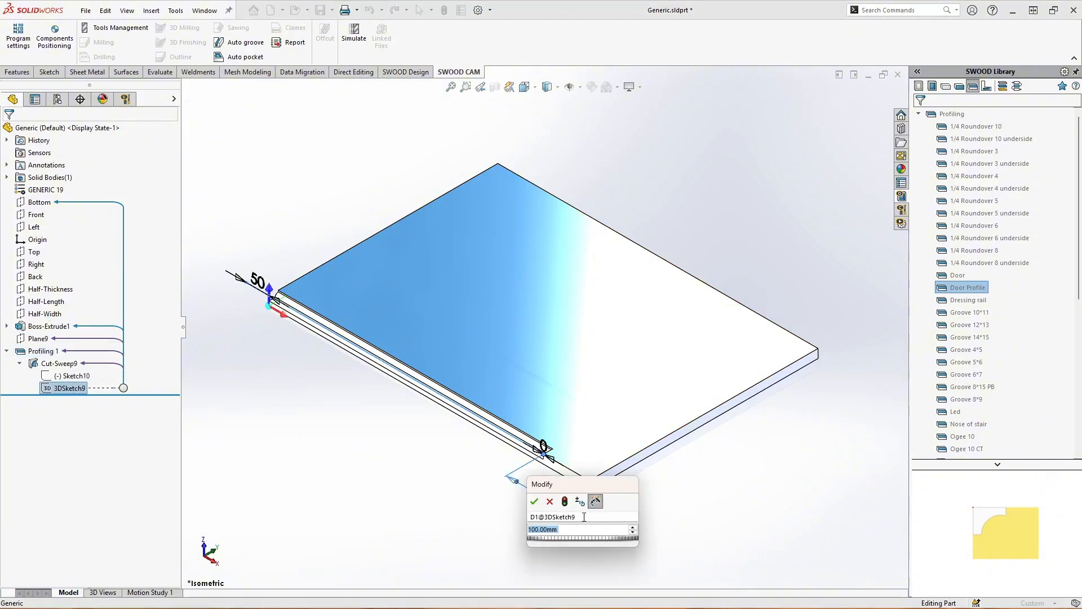
type("0")
key("Return")
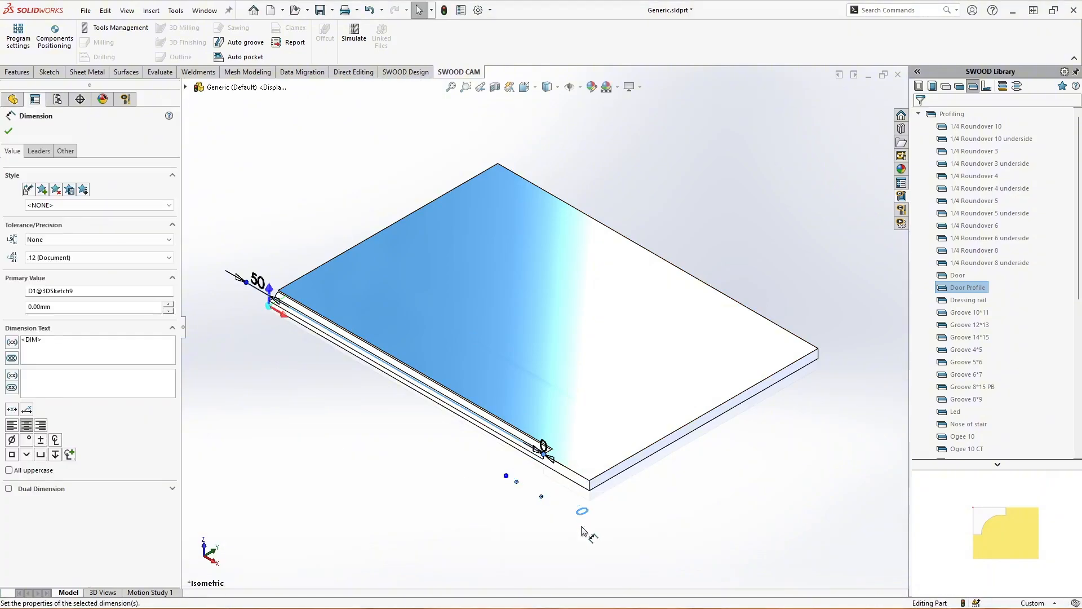
left_click(556, 533)
key("ctrl+b")
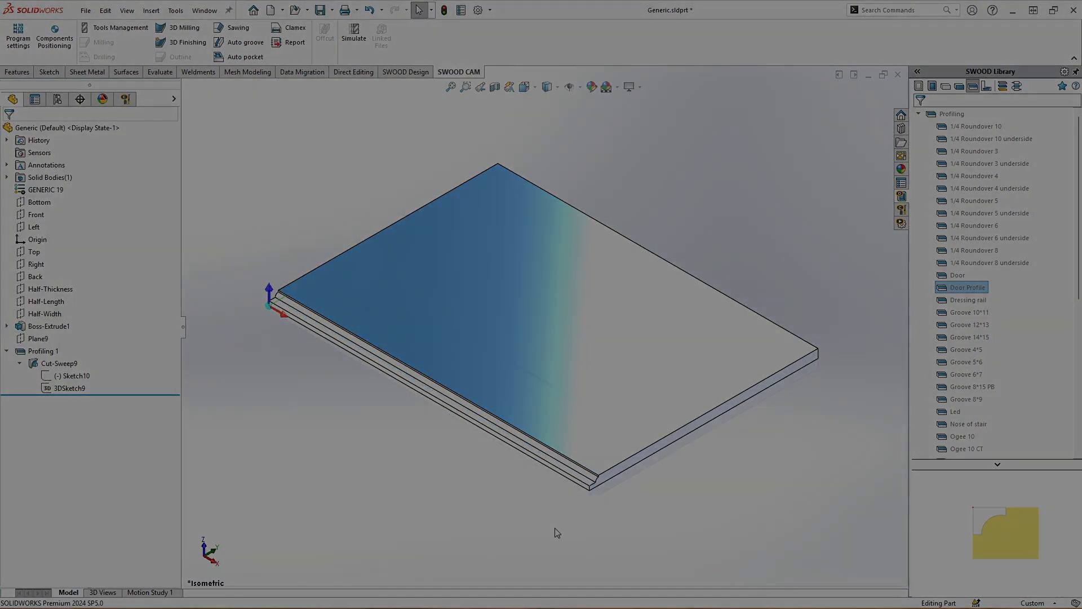